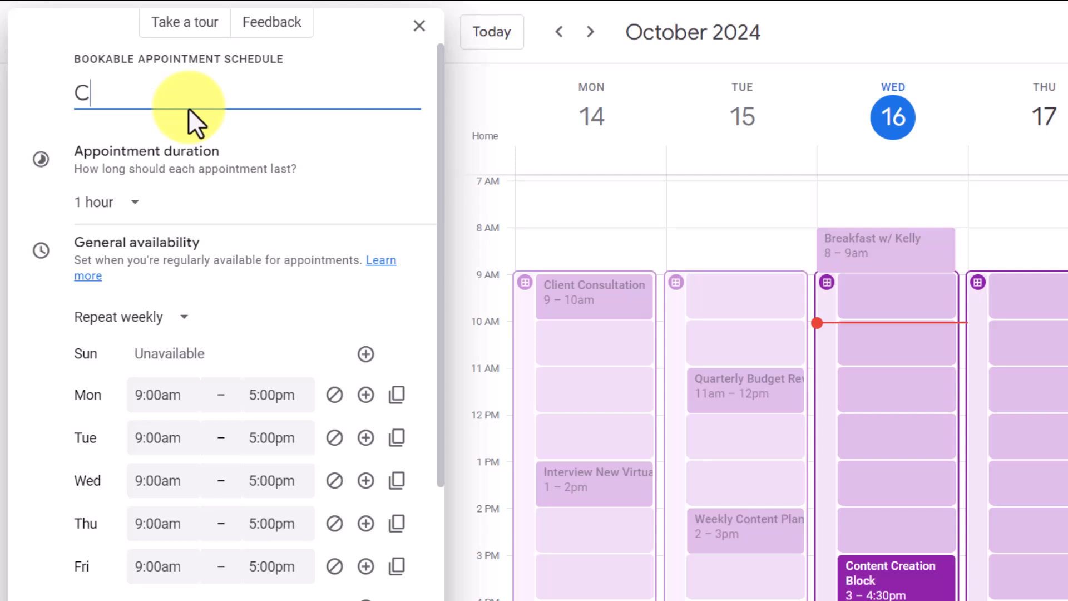
# Complete the schedule title as "Coaching with" plus the host's first name, and mark Monday, Wednesday and Friday unavailable
pyautogui.write('h Scott')
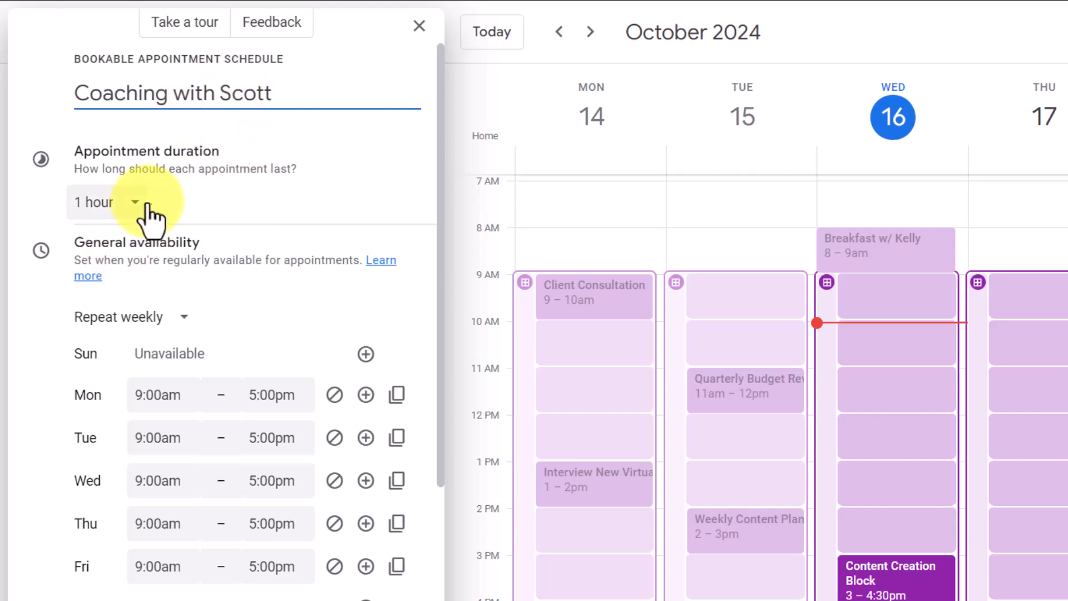
pyautogui.scroll(-3, 228, 231)
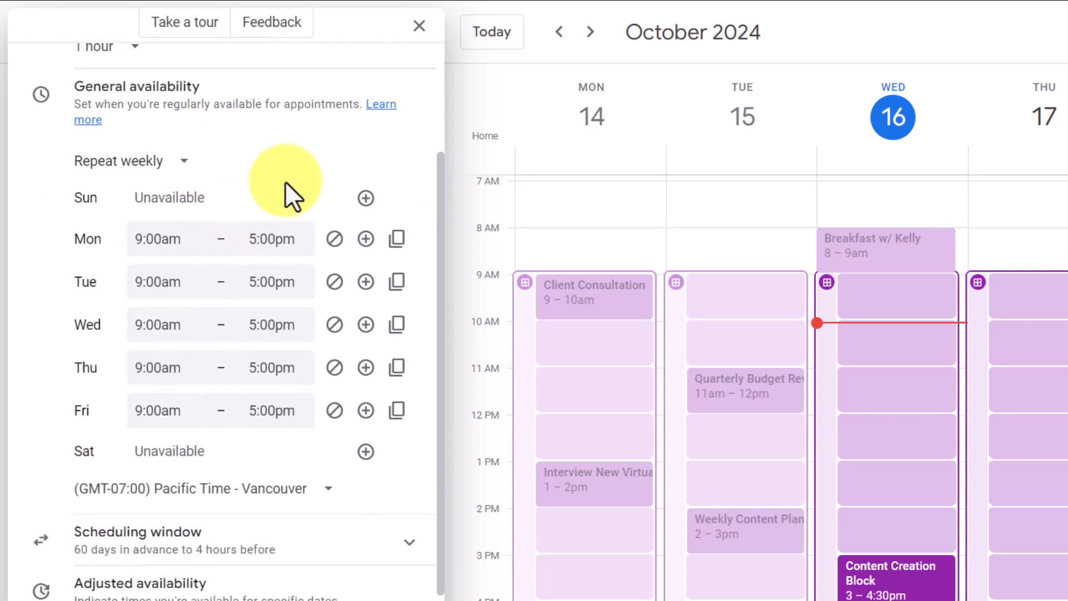
pyautogui.click(335, 239)
pyautogui.click(334, 322)
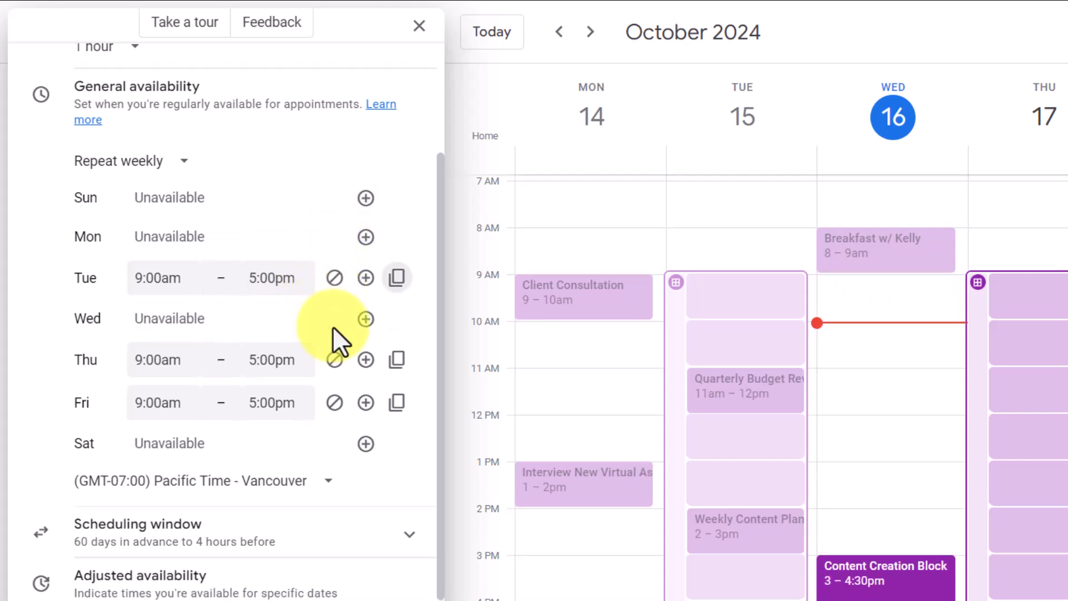
pyautogui.click(336, 402)
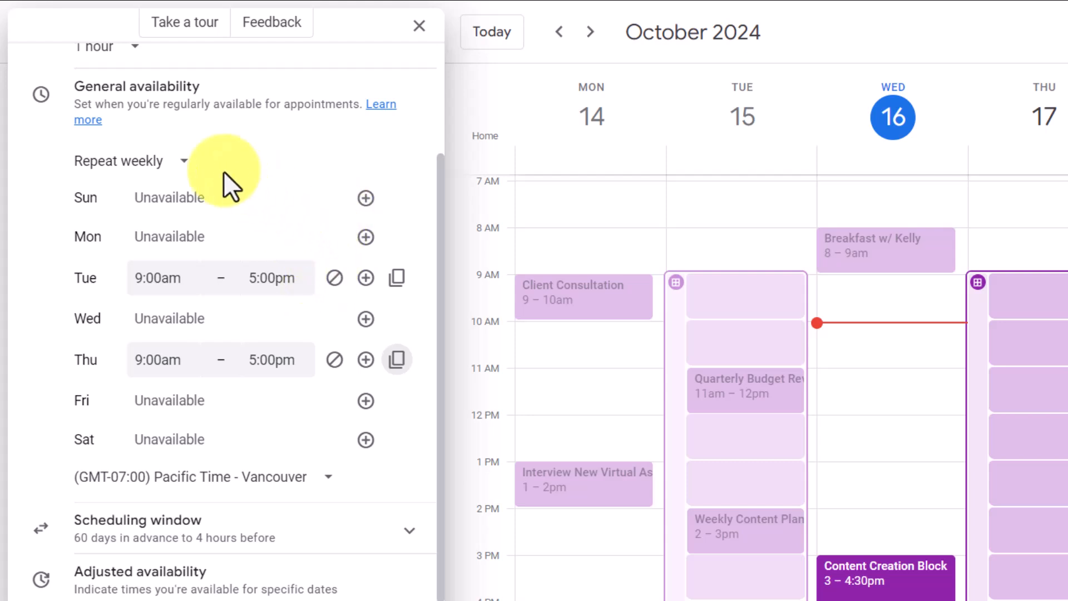
# Switch the general availability to a custom recurrence that repeats every 2 weeks
pyautogui.click(177, 164)
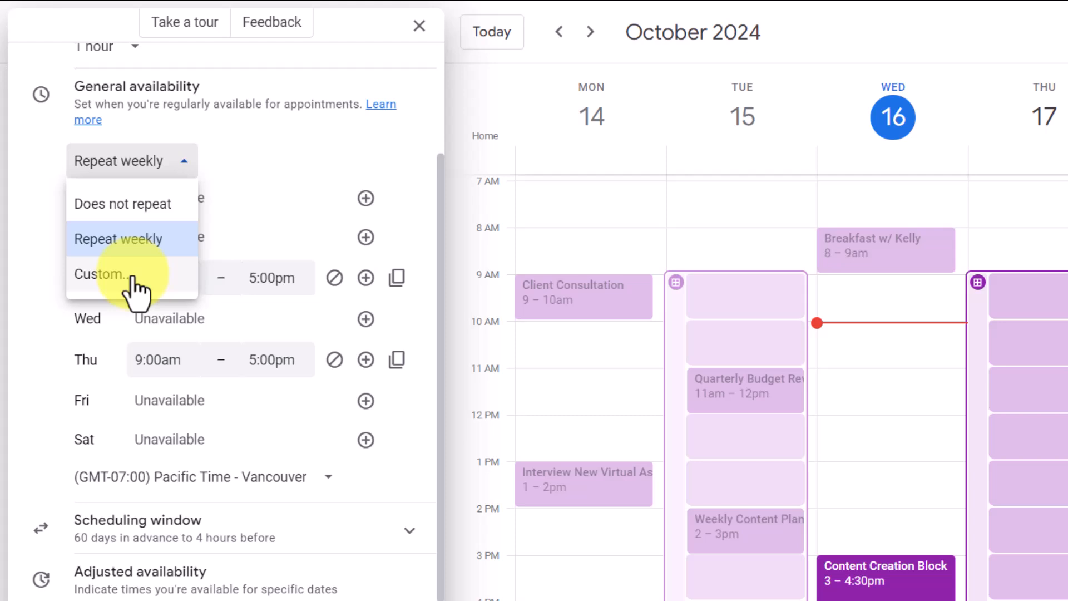
pyautogui.click(255, 157)
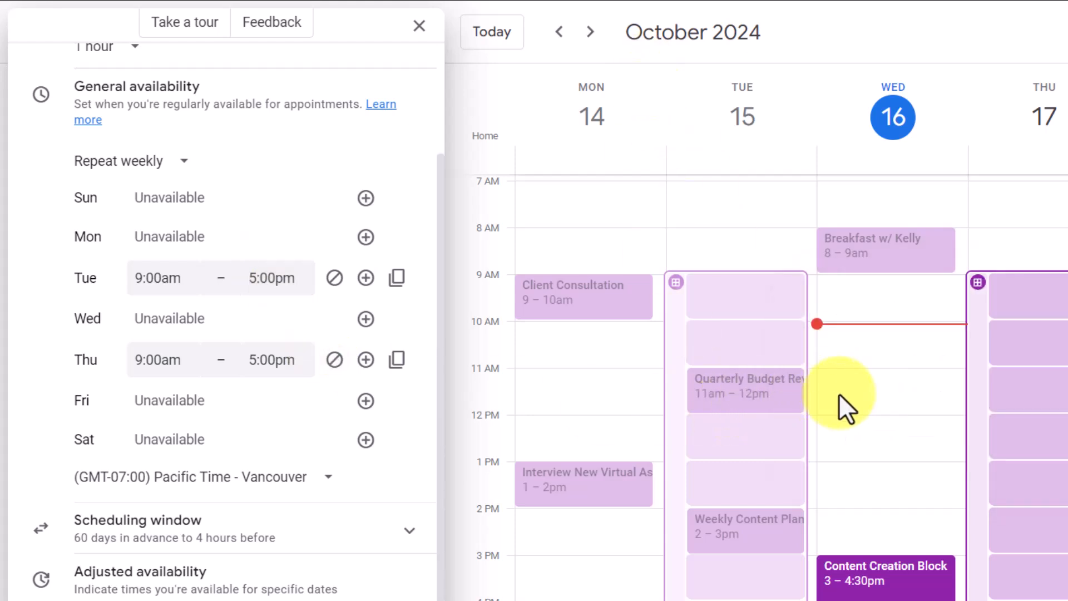
pyautogui.click(167, 166)
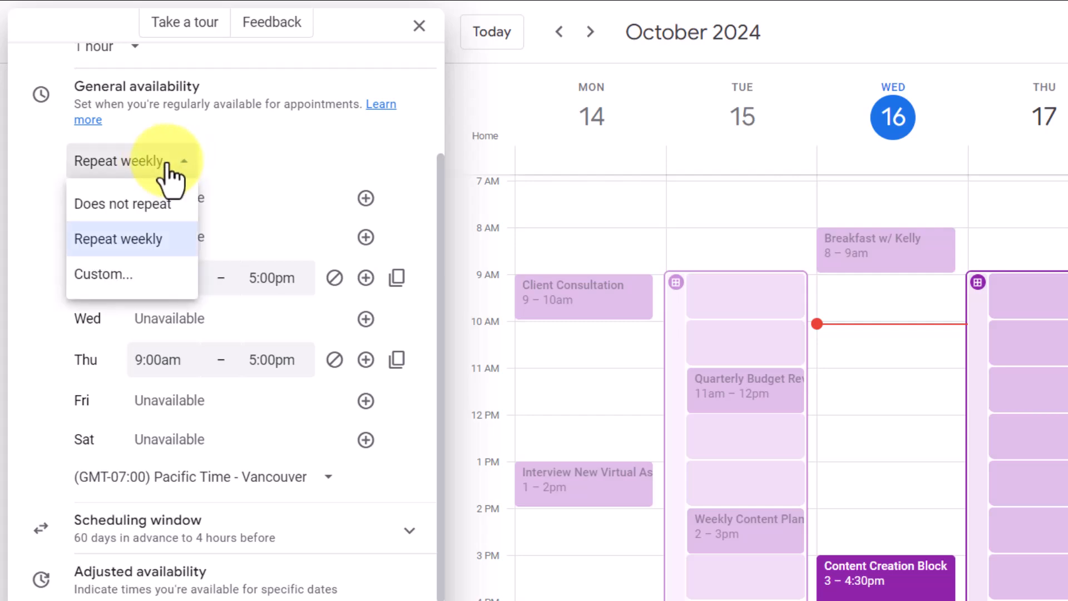
pyautogui.click(113, 276)
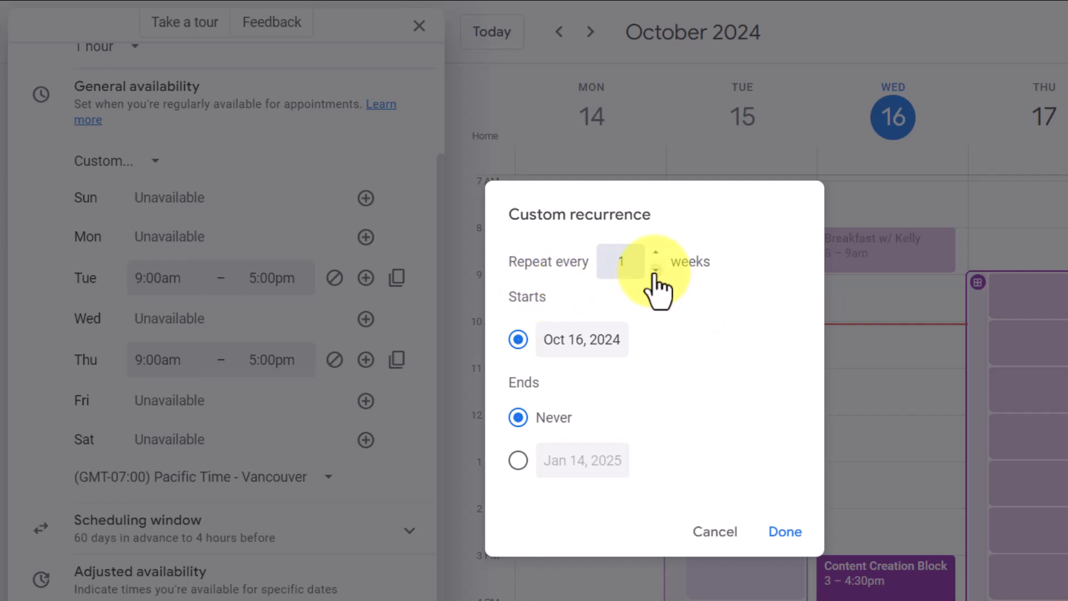
pyautogui.click(656, 252)
pyautogui.click(656, 252)
pyautogui.click(657, 256)
pyautogui.click(656, 256)
pyautogui.click(657, 256)
pyautogui.click(657, 256)
pyautogui.click(657, 270)
pyautogui.click(657, 271)
pyautogui.click(657, 271)
pyautogui.click(657, 271)
pyautogui.click(658, 271)
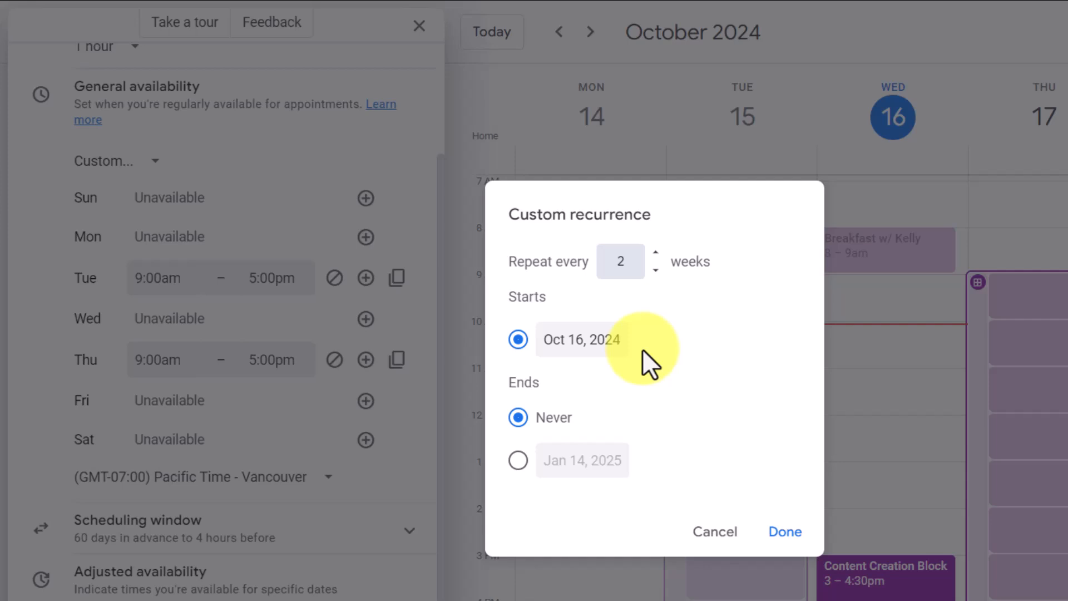
# Start the custom recurrence on Oct 21, 2024, end it on Dec 31, 2024, and apply it
pyautogui.click(572, 340)
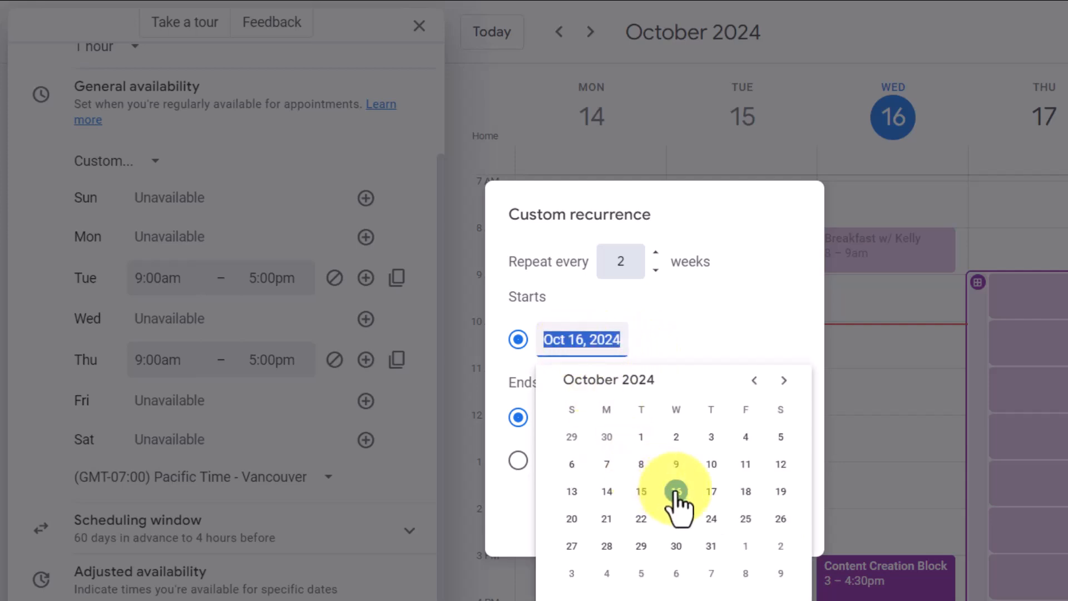
pyautogui.click(607, 520)
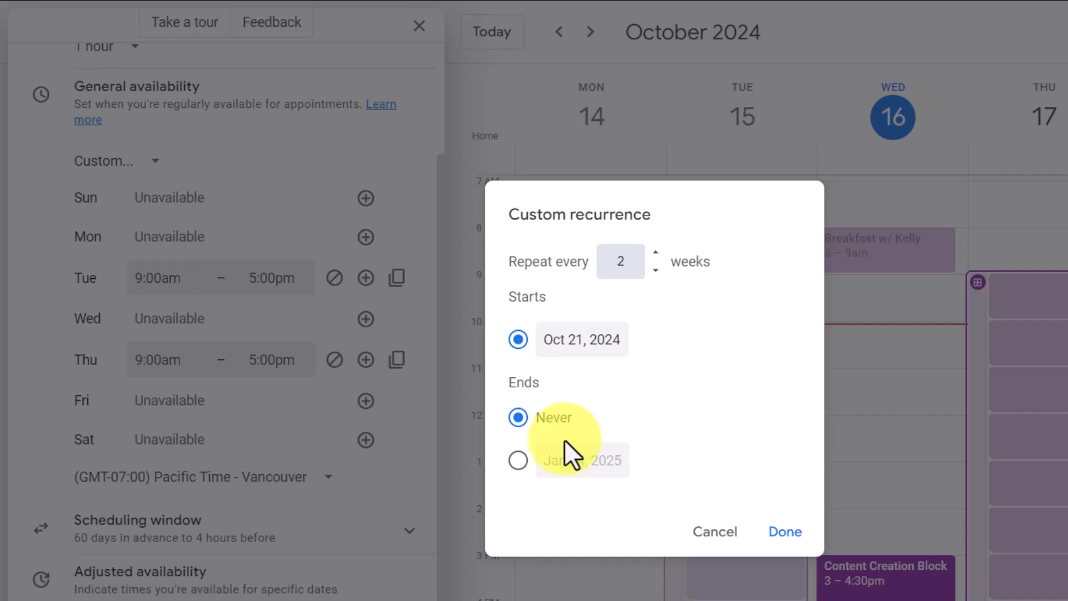
pyautogui.click(518, 461)
pyautogui.click(587, 462)
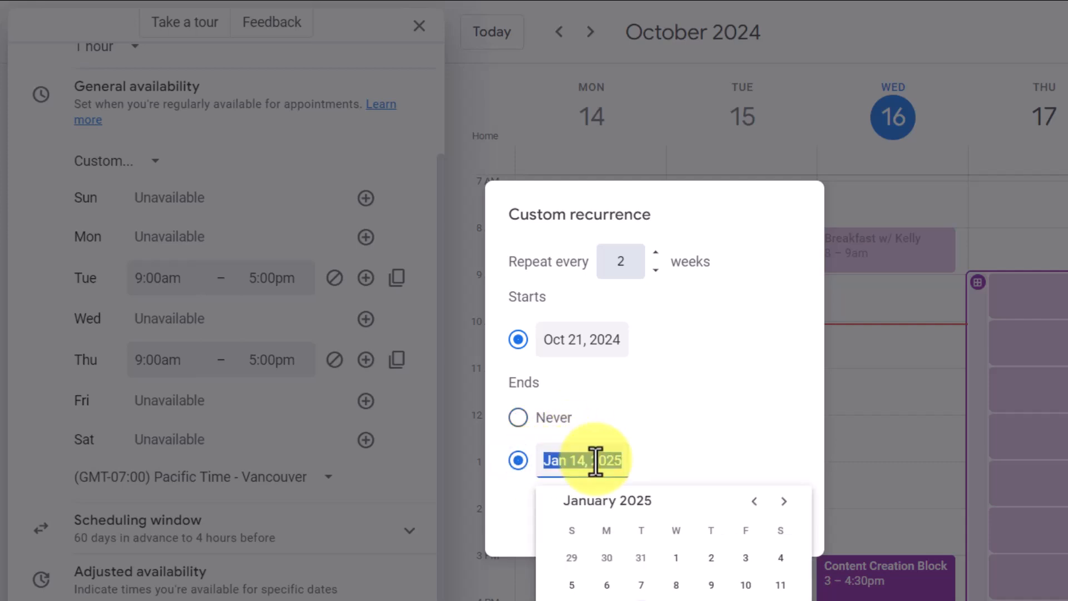
pyautogui.click(754, 502)
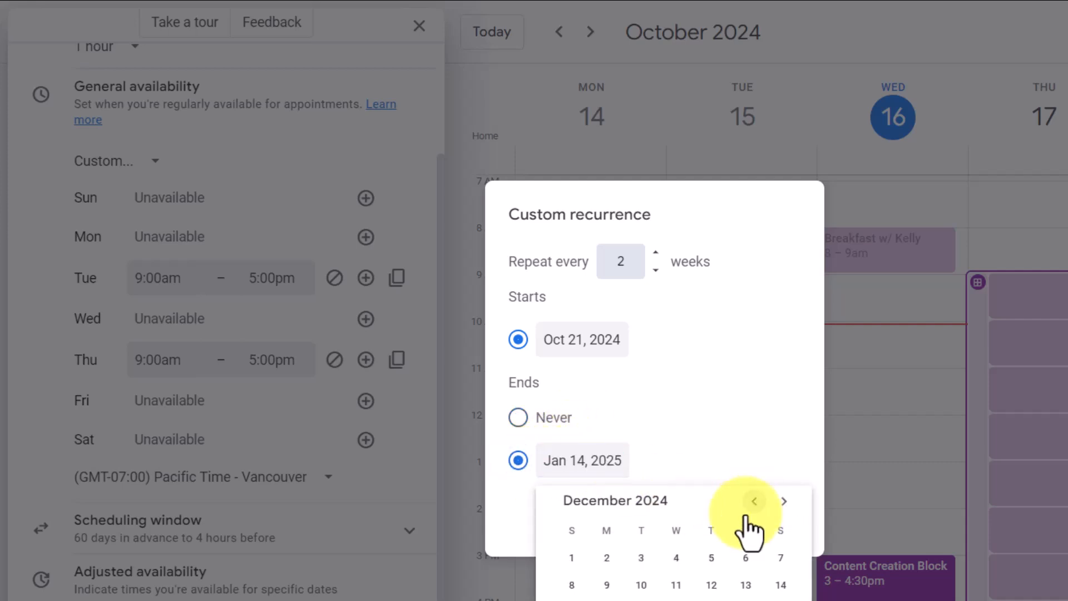
pyautogui.click(642, 600)
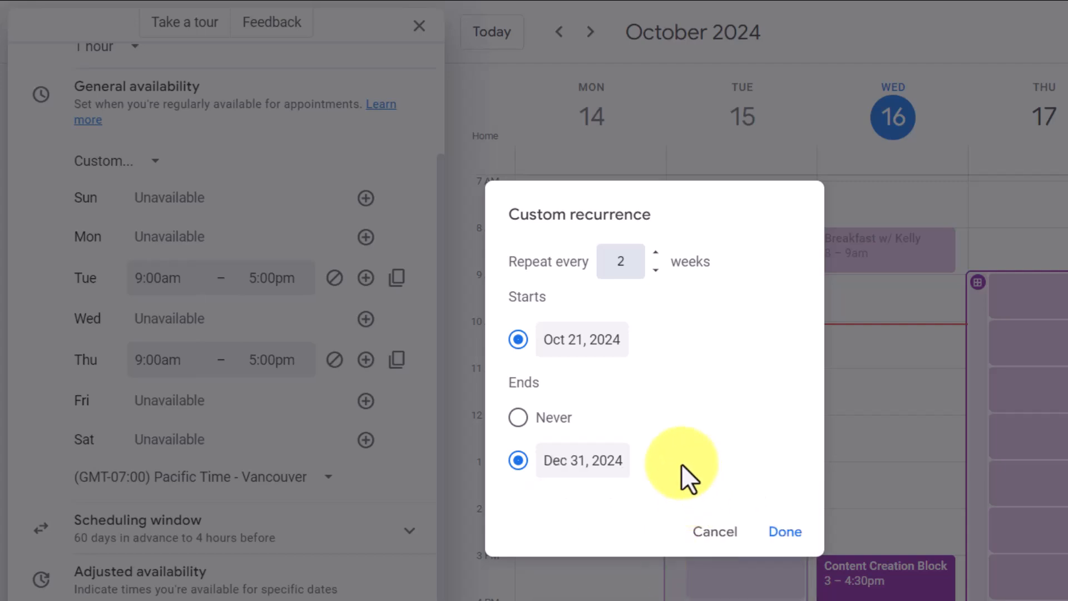
pyautogui.click(785, 533)
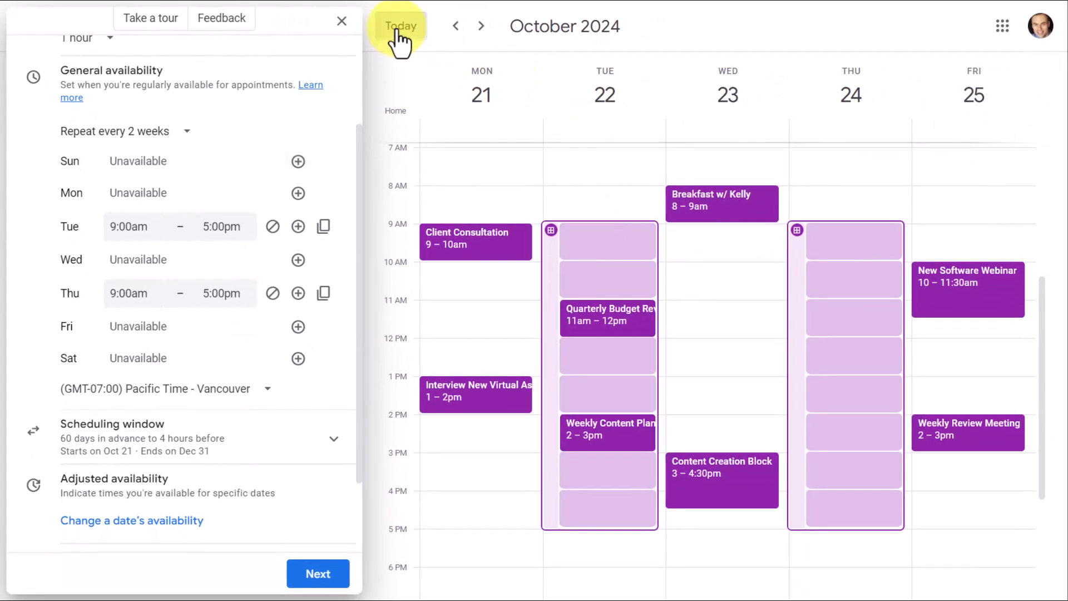
# Review the appointment slots week by week from the current week to November 18–22, and return to the current week
pyautogui.click(398, 34)
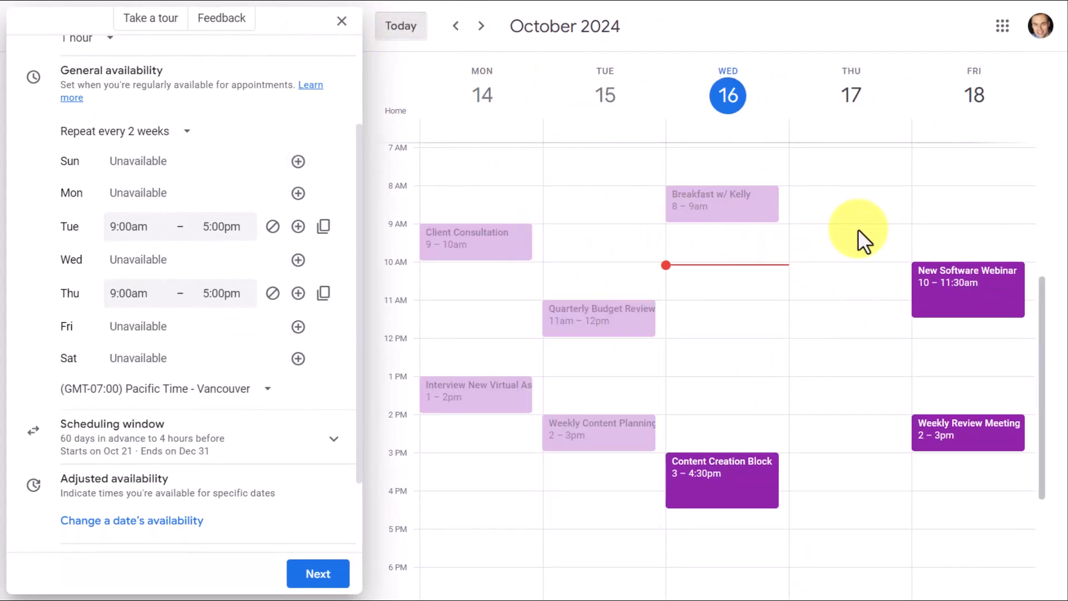
pyautogui.click(481, 26)
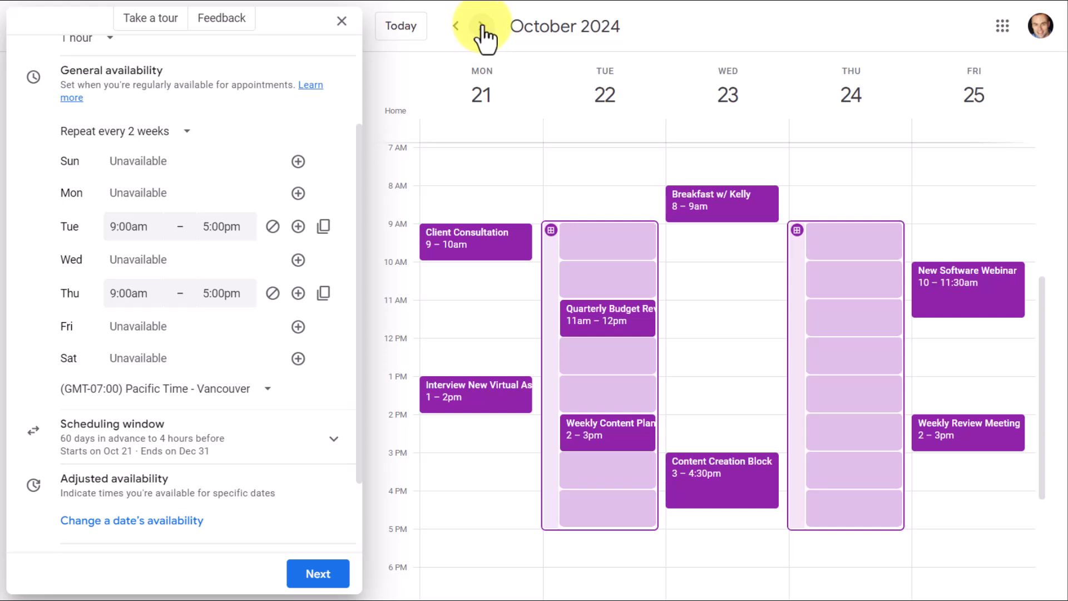
pyautogui.click(481, 26)
pyautogui.click(481, 27)
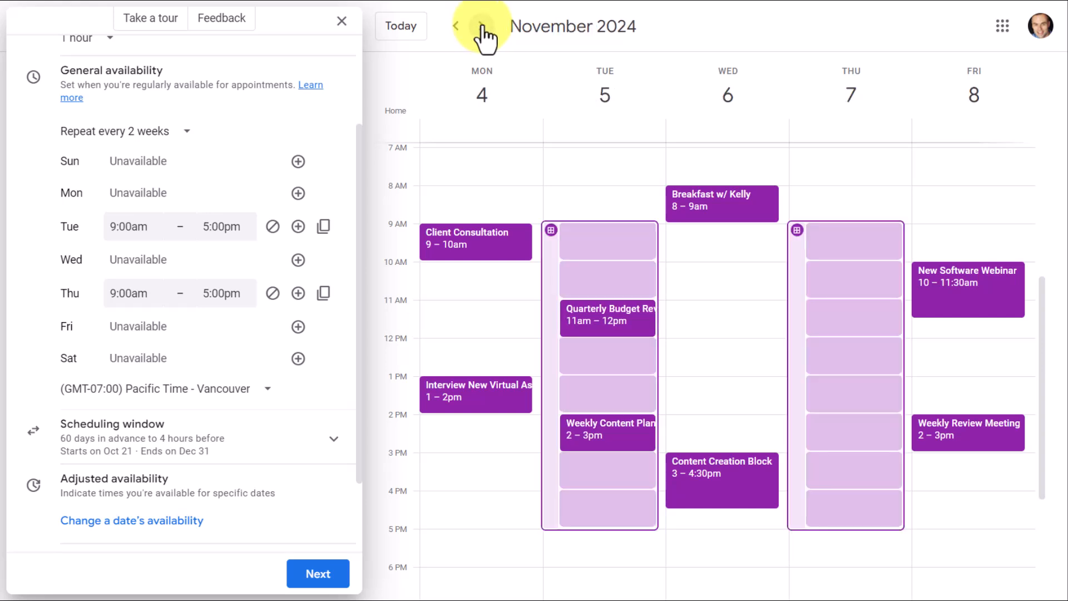
pyautogui.click(481, 26)
pyautogui.click(481, 27)
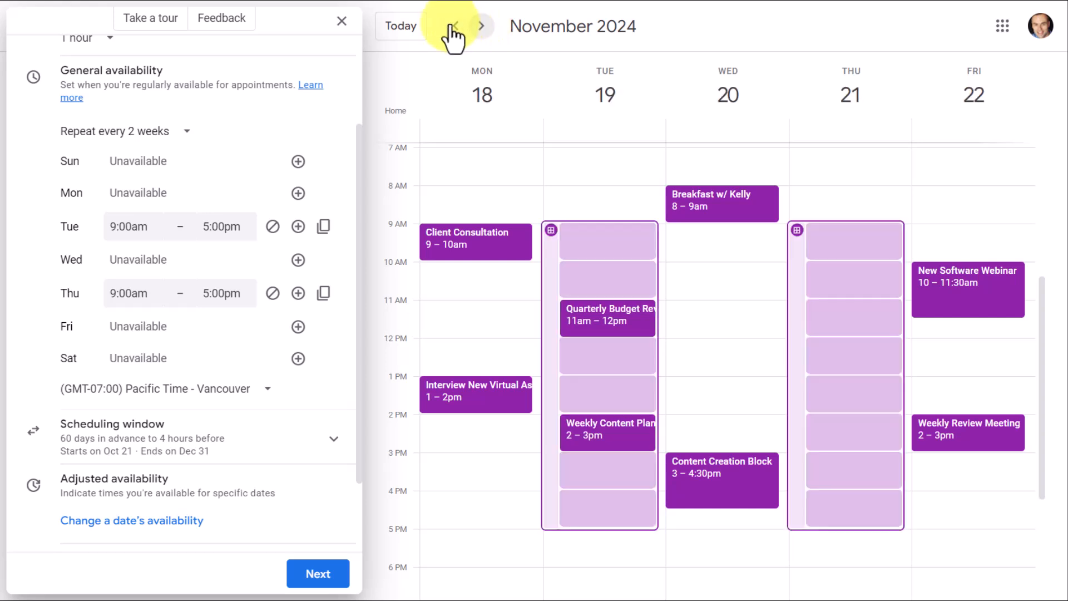
pyautogui.click(404, 28)
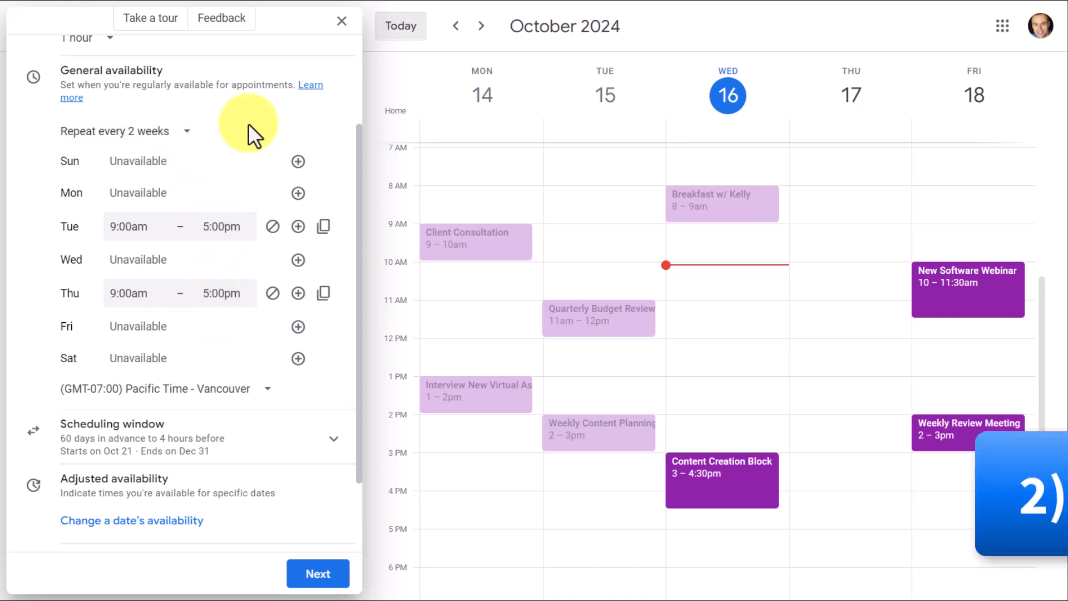
# In the scheduling window settings, limit the maximum time in advance that an appointment can be booked to 30 days
pyautogui.scroll(-3, 251, 278)
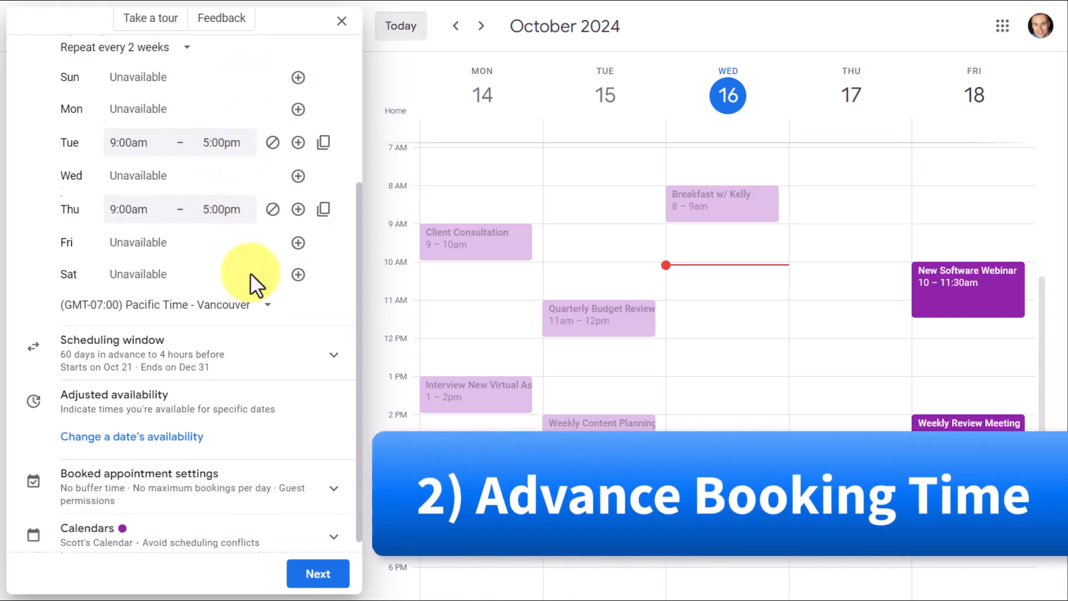
pyautogui.click(334, 355)
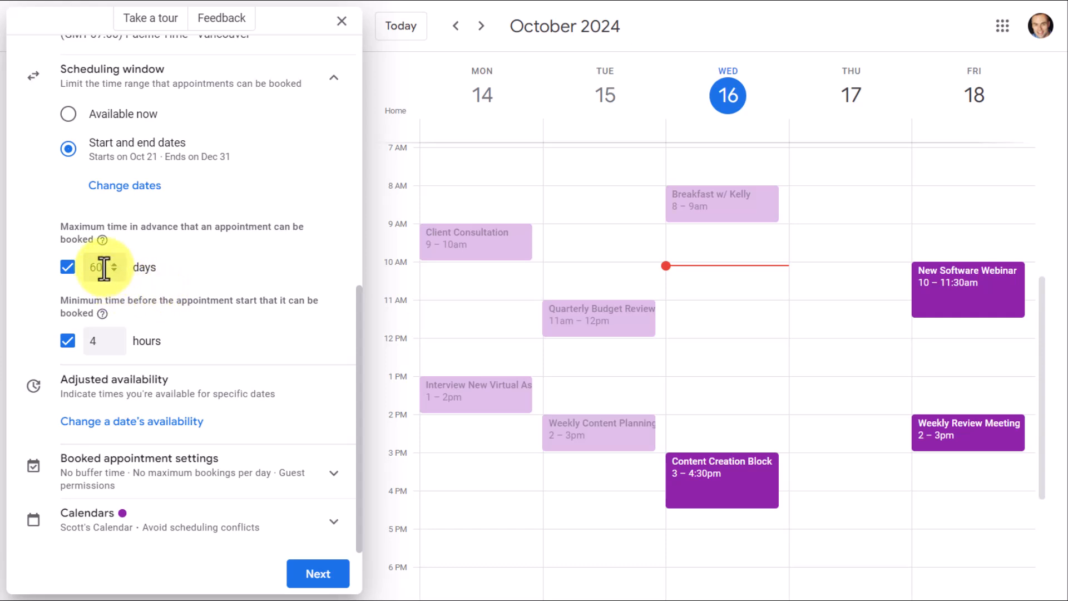
pyautogui.moveTo(104, 268); pyautogui.dragTo(83, 269)
pyautogui.write('30')
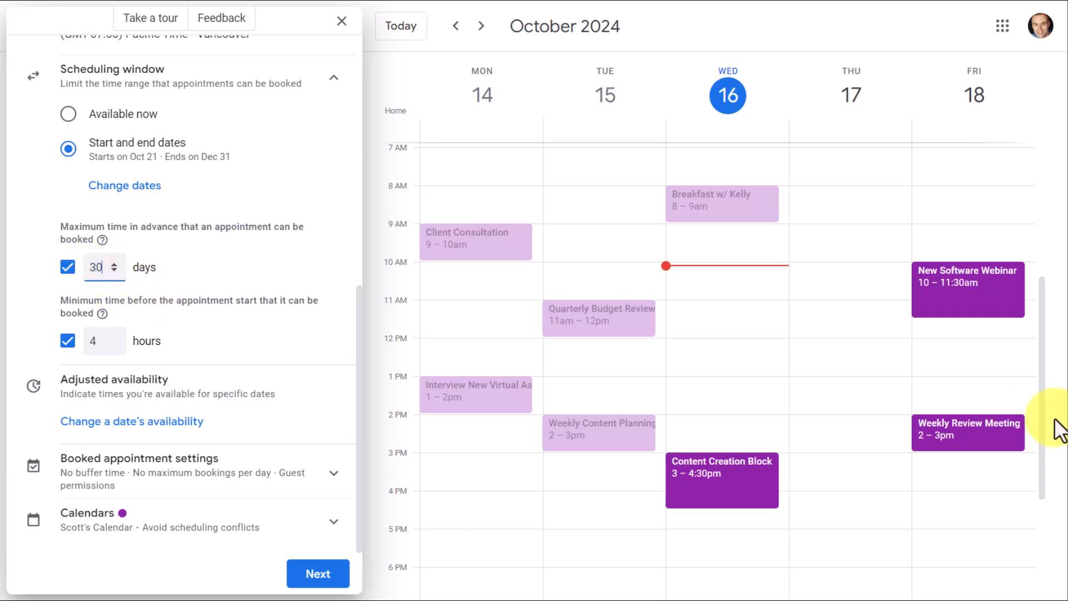
pyautogui.click(197, 275)
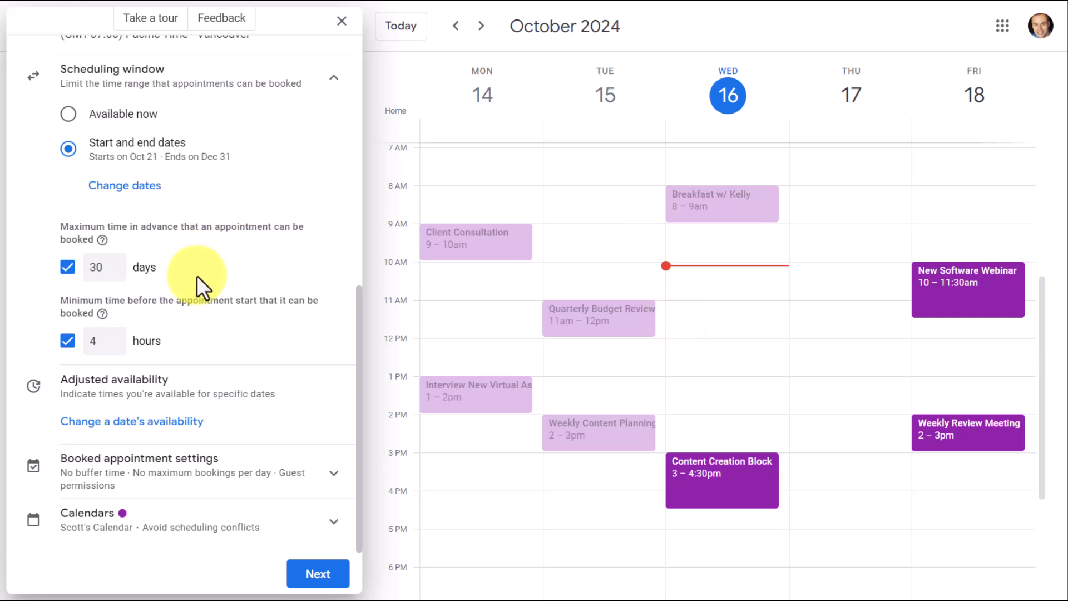
pyautogui.click(67, 271)
pyautogui.scroll(9, 188, 305)
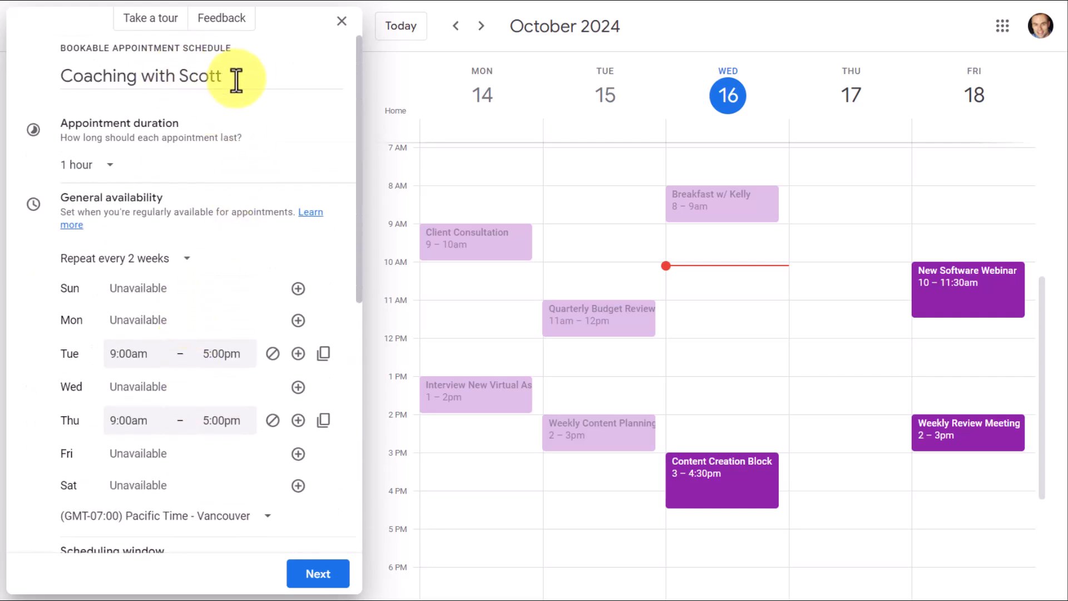
pyautogui.click(67, 267)
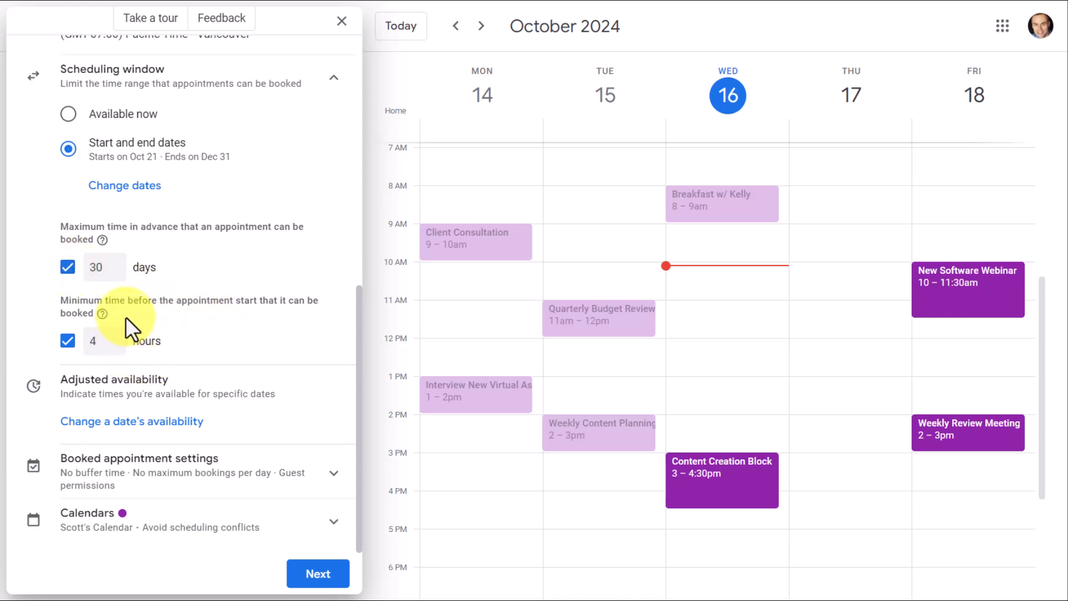
# Set the minimum time before the appointment start that it can be booked to 16 hours
pyautogui.click(480, 26)
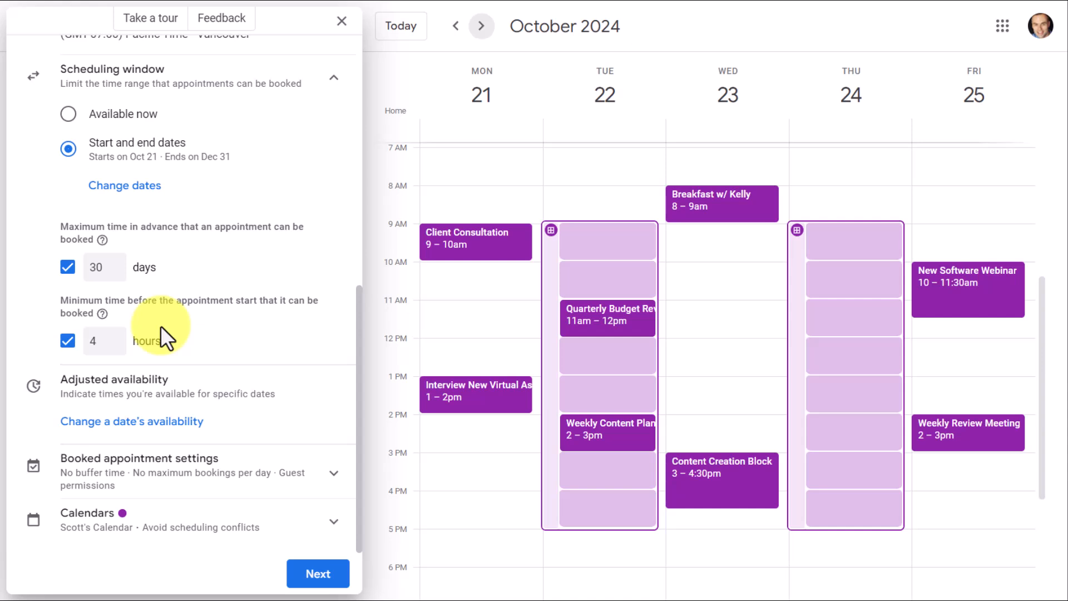
pyautogui.scroll(3, 660, 340)
pyautogui.scroll(3, 660, 341)
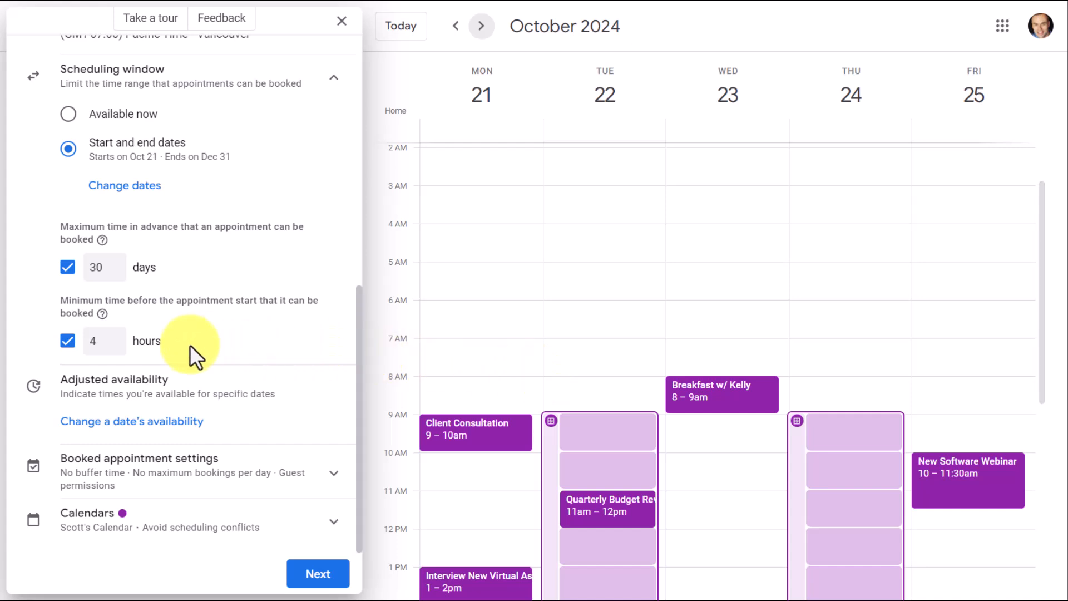
pyautogui.doubleClick(99, 340)
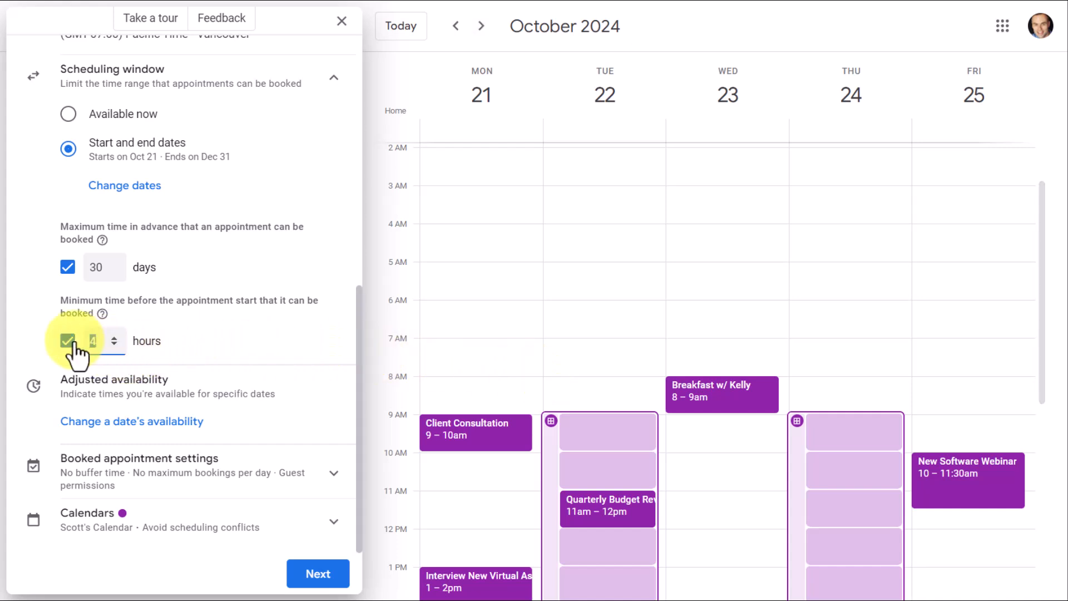
pyautogui.write('16')
pyautogui.click(224, 343)
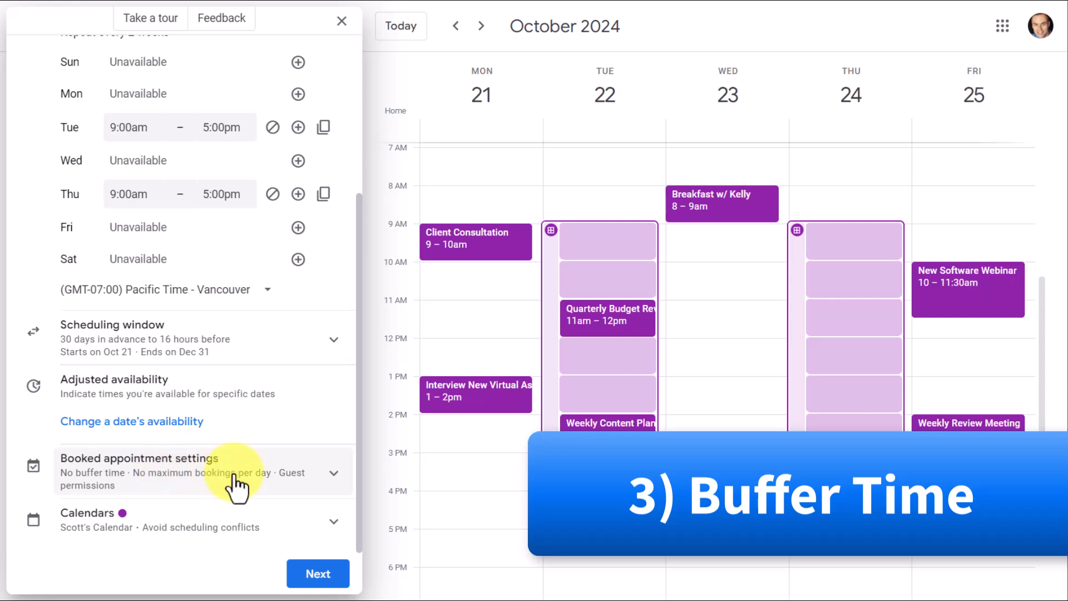
# In the booked appointment settings, enable a buffer time of 30 minutes between appointment slots
pyautogui.click(339, 486)
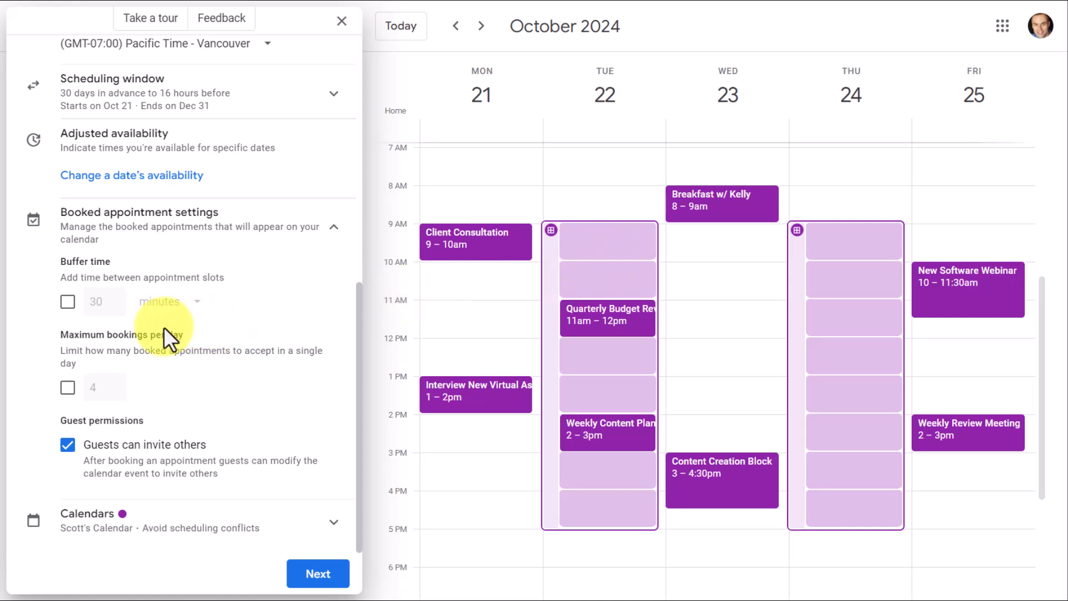
pyautogui.click(67, 302)
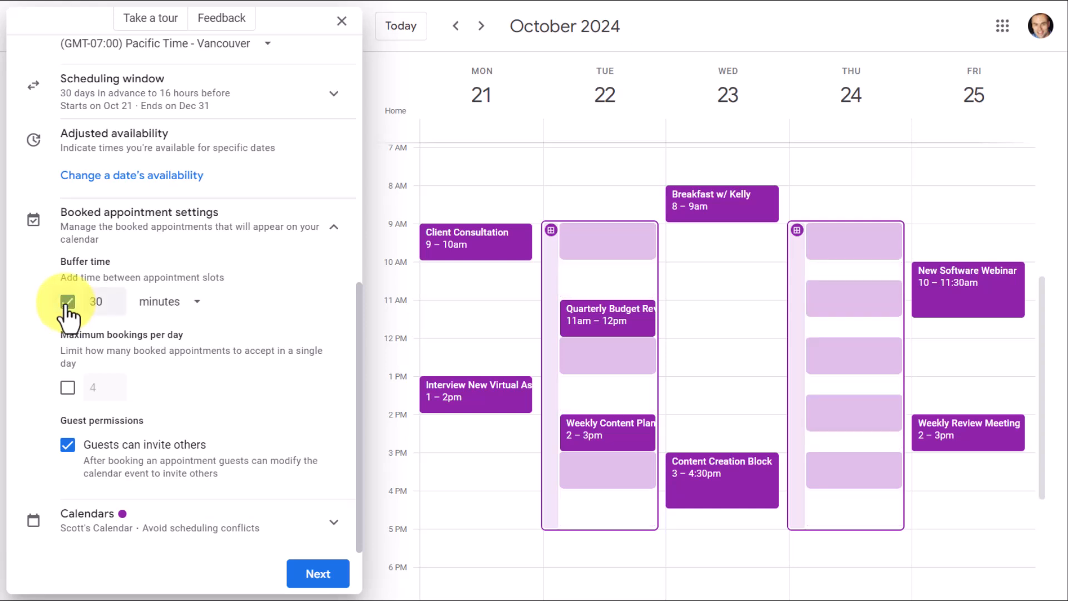
pyautogui.click(166, 308)
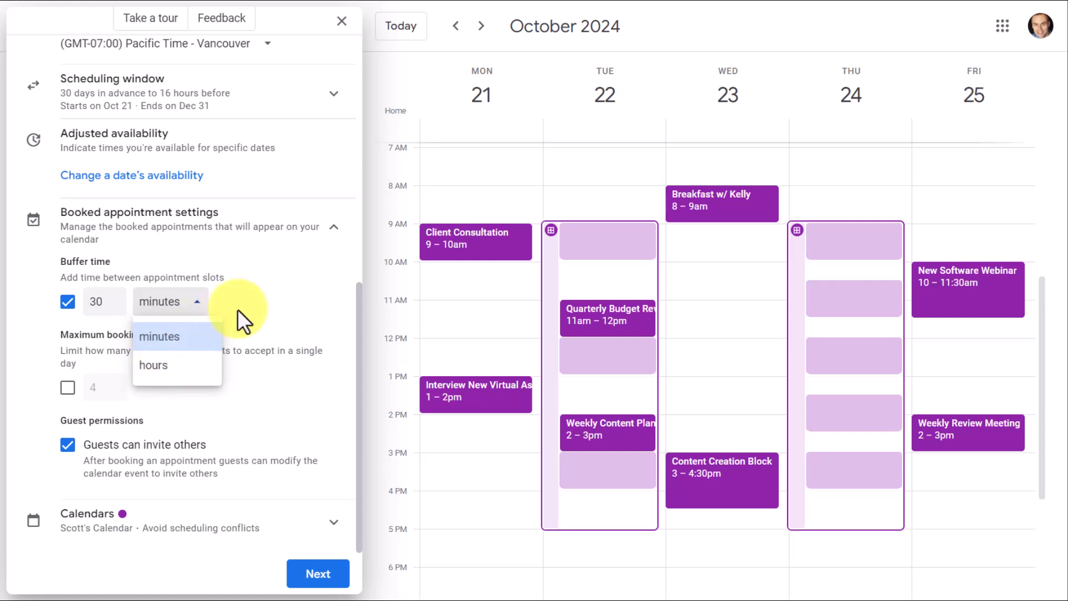
pyautogui.click(257, 297)
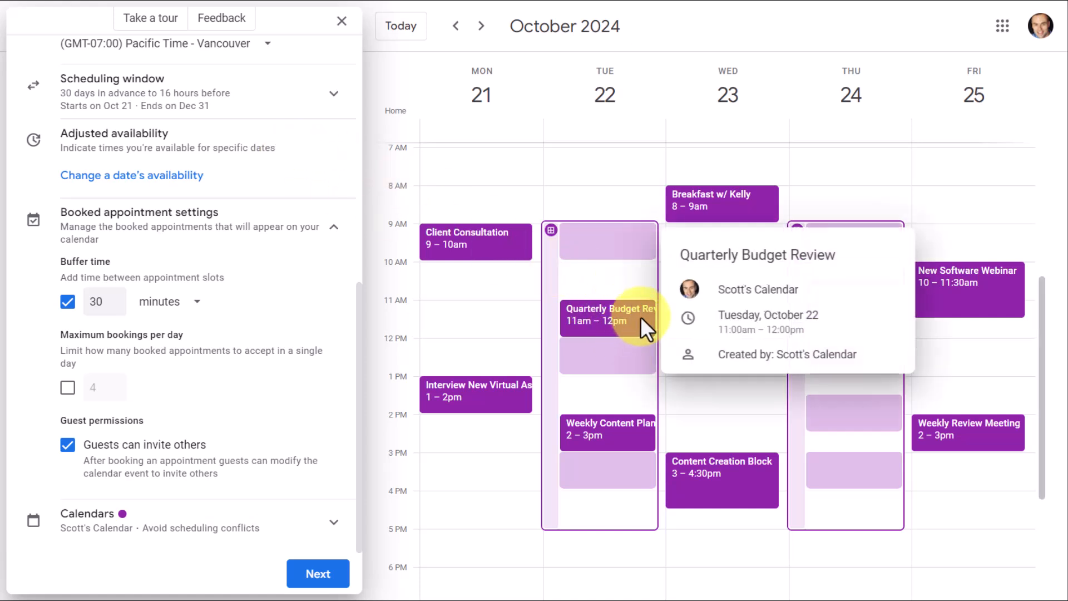
pyautogui.moveTo(639, 320)
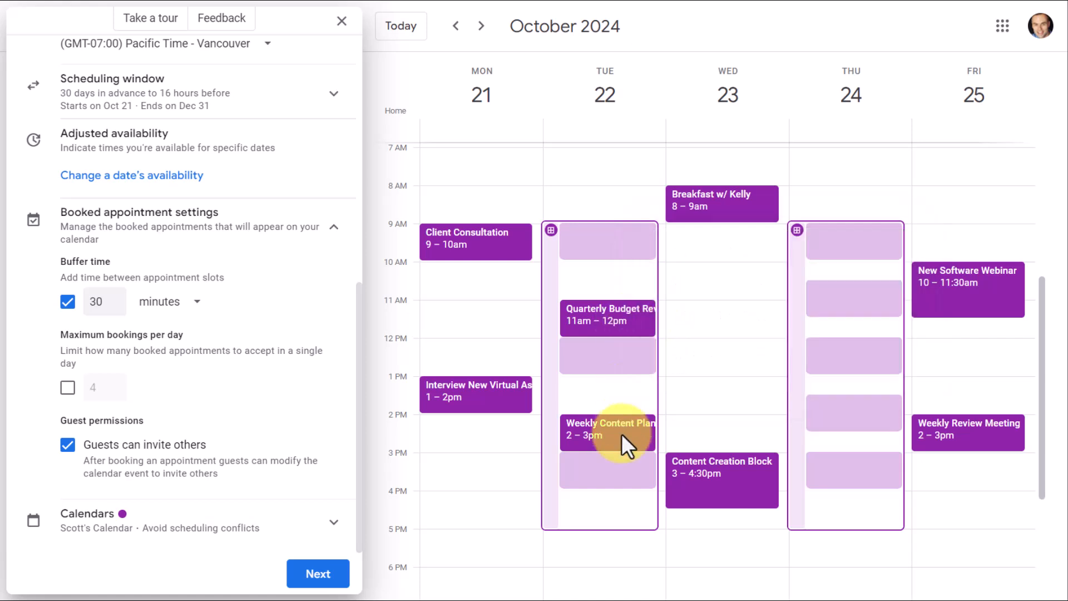
# Set the buffer time between appointment slots to 10 minutes, and switch the buffer time off
pyautogui.moveTo(623, 435)
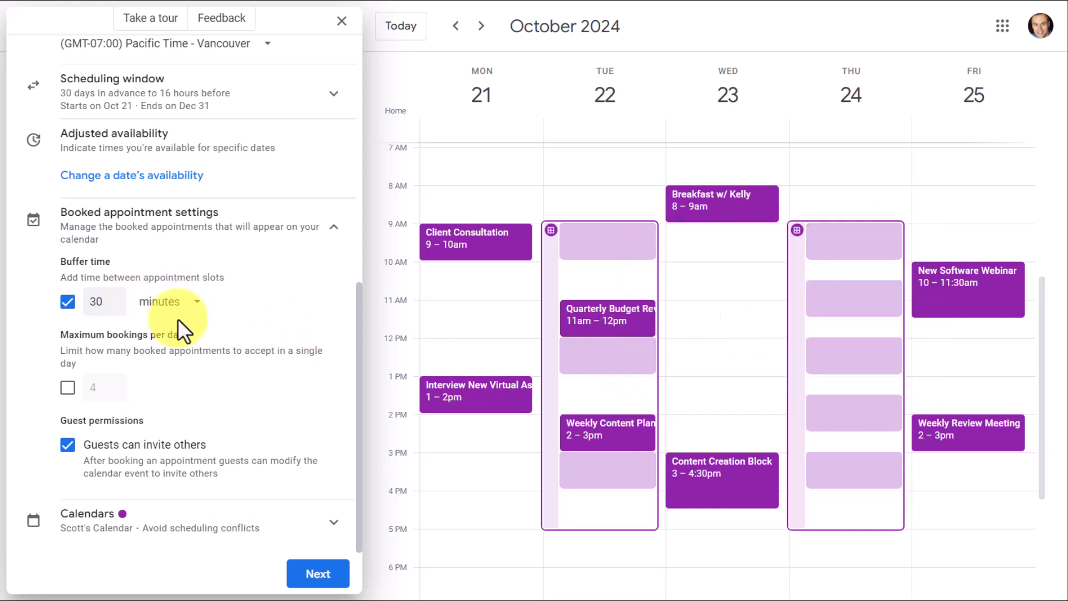
pyautogui.doubleClick(95, 301)
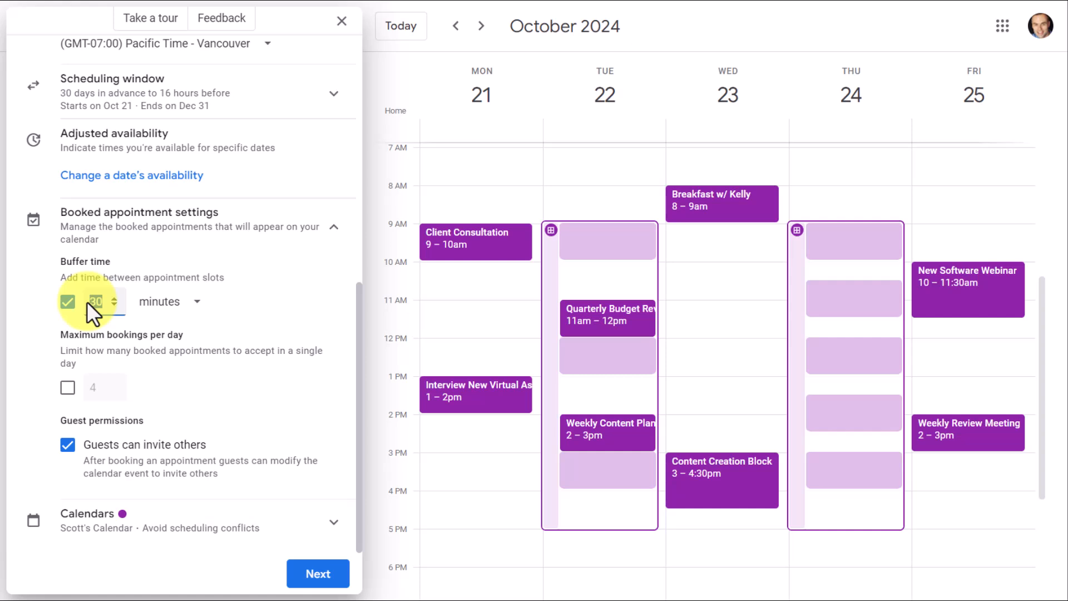
pyautogui.click(272, 292)
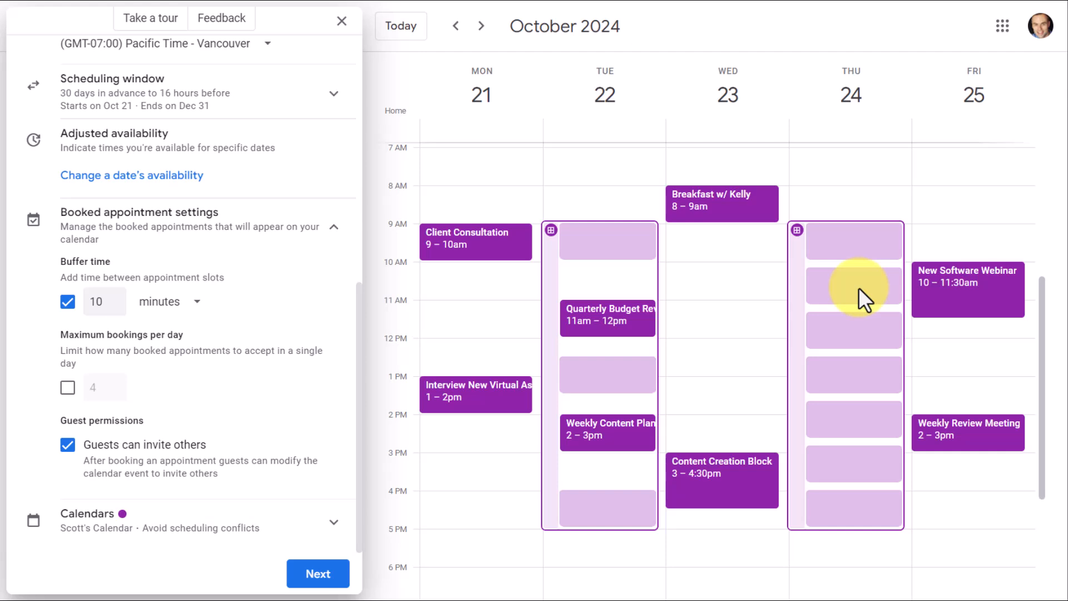
pyautogui.click(68, 301)
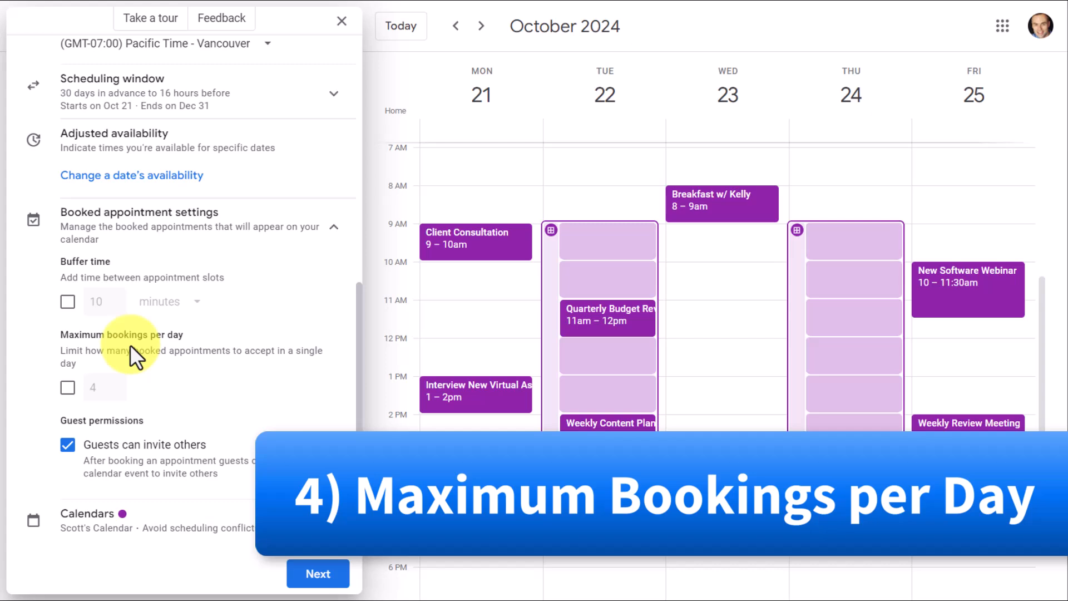
# Enable a maximum of 2 bookings per day in the booked appointment settings, and turn that limit off again
pyautogui.scroll(10, 217, 341)
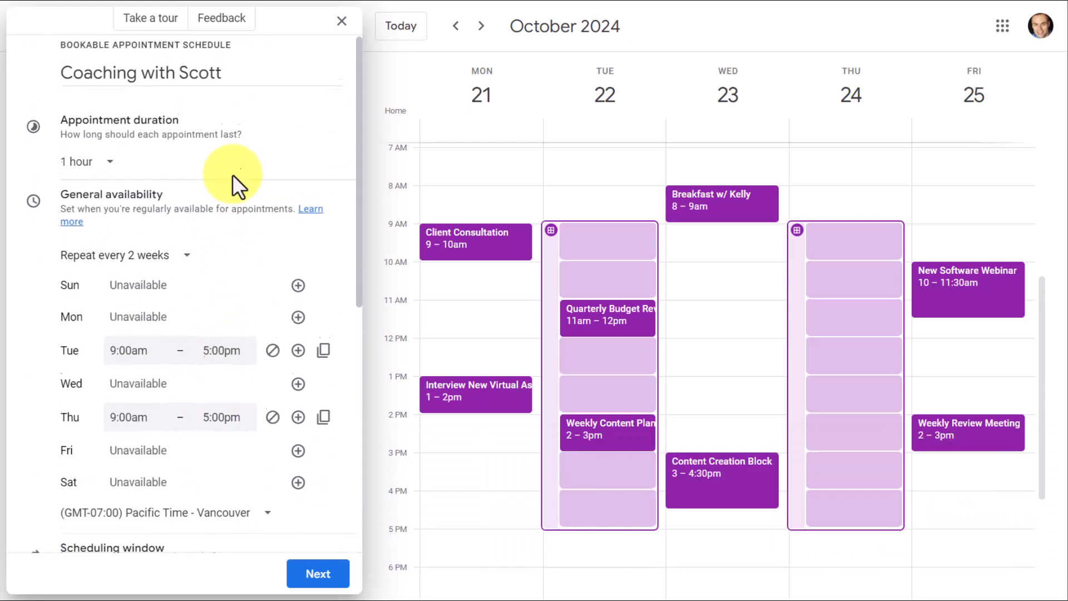
pyautogui.scroll(-5, 256, 255)
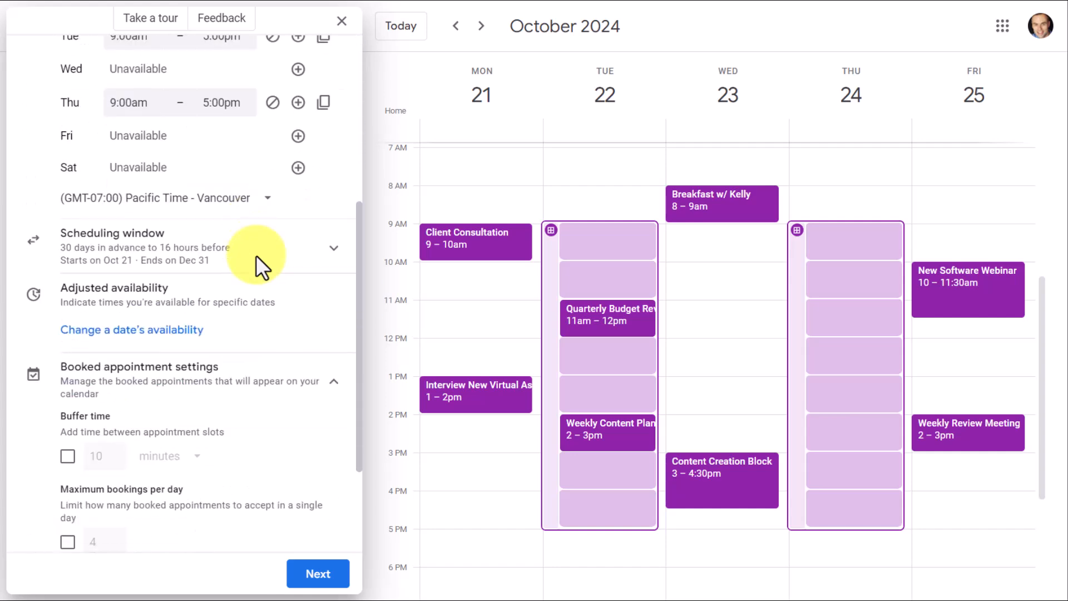
pyautogui.scroll(-3, 256, 255)
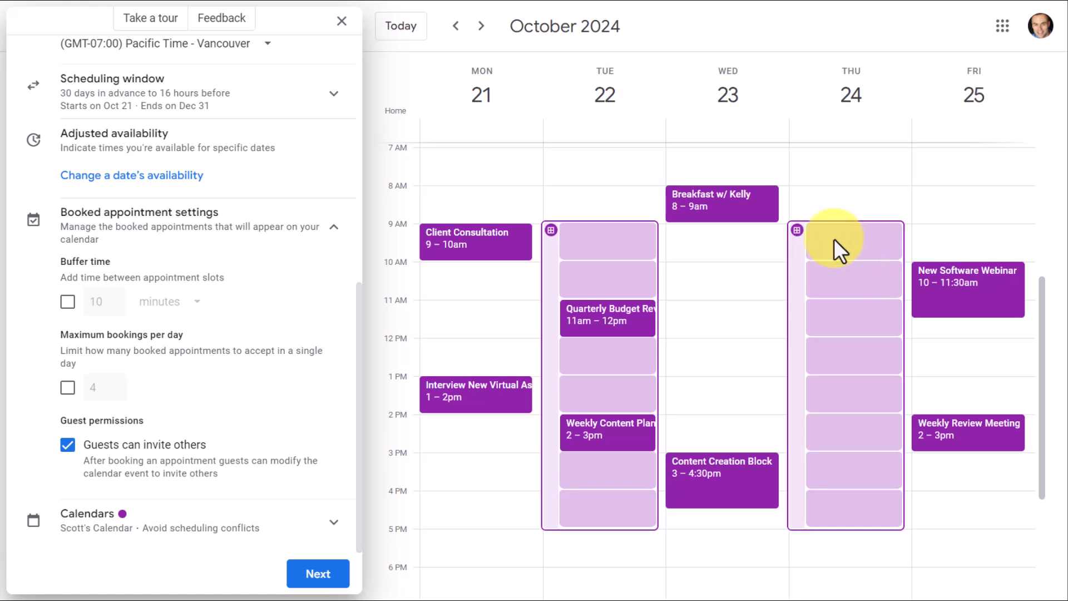
pyautogui.scroll(-3, 836, 255)
pyautogui.scroll(3, 837, 258)
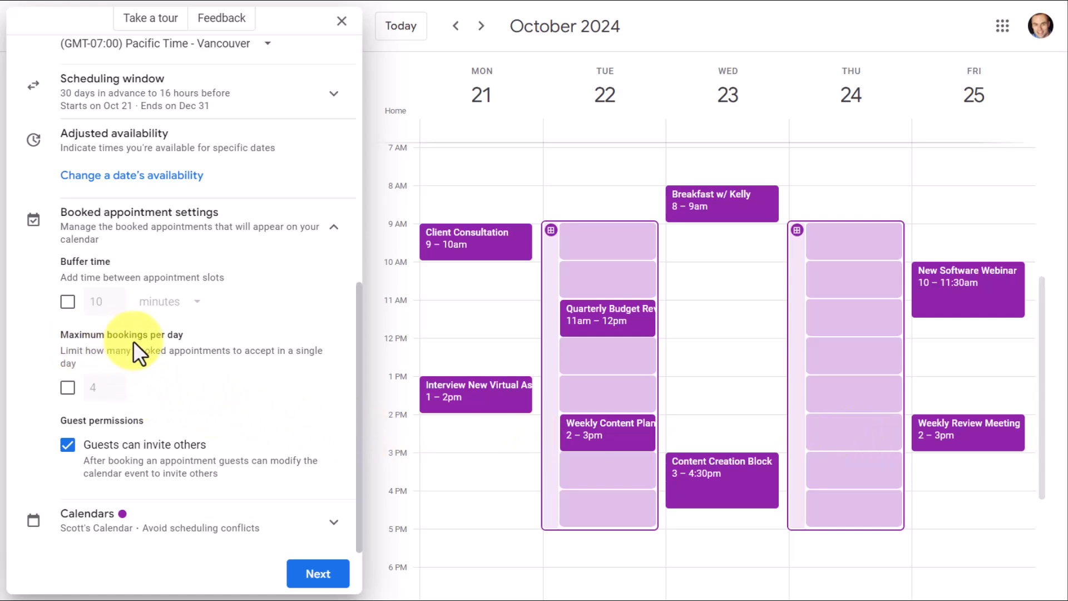
pyautogui.click(69, 392)
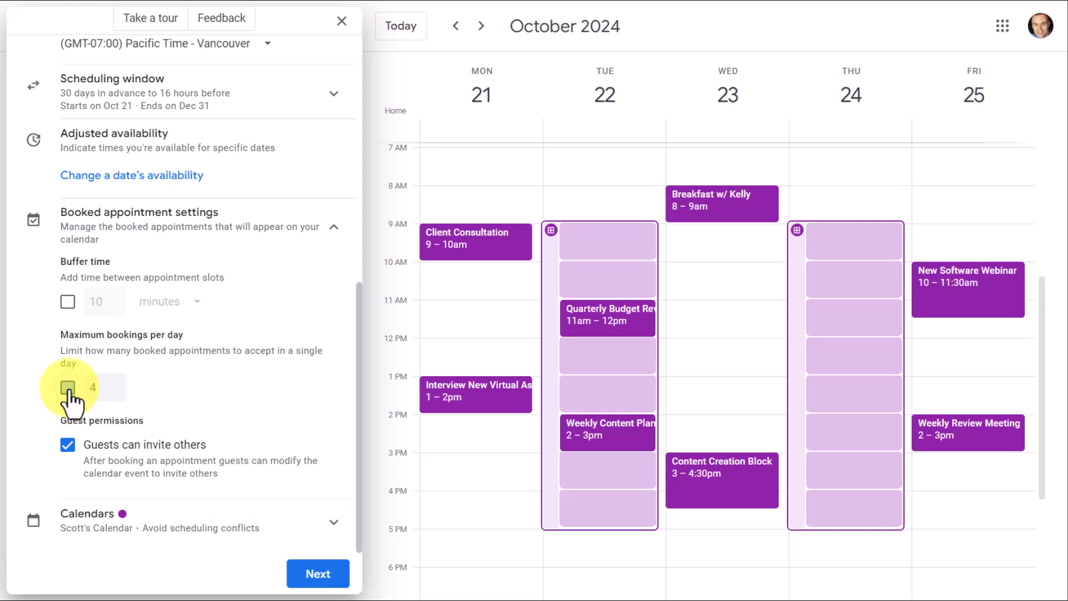
pyautogui.click(114, 390)
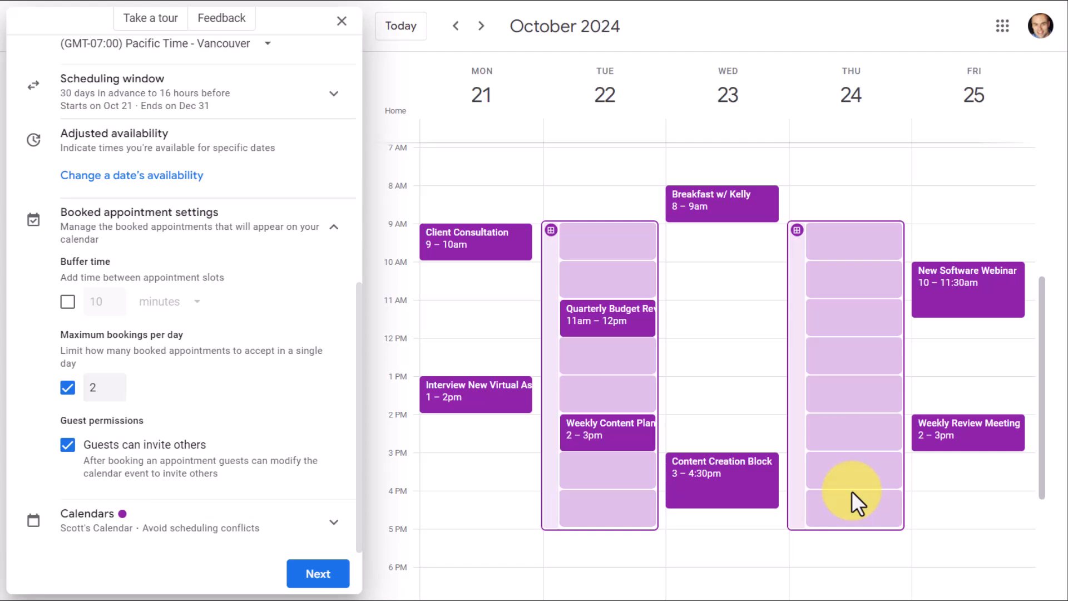
pyautogui.scroll(9, 296, 350)
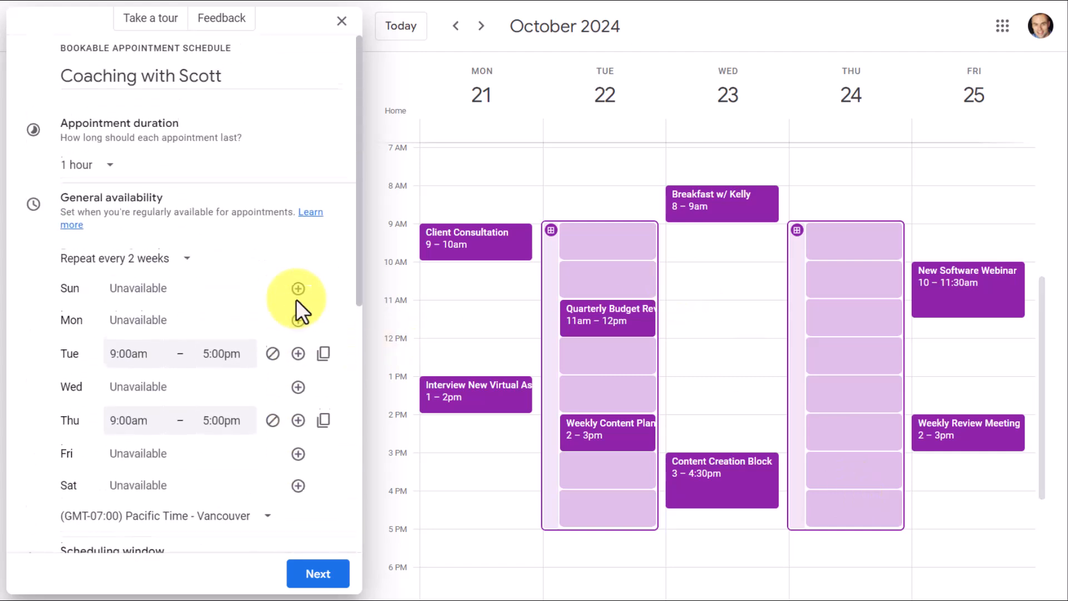
pyautogui.scroll(-8, 278, 270)
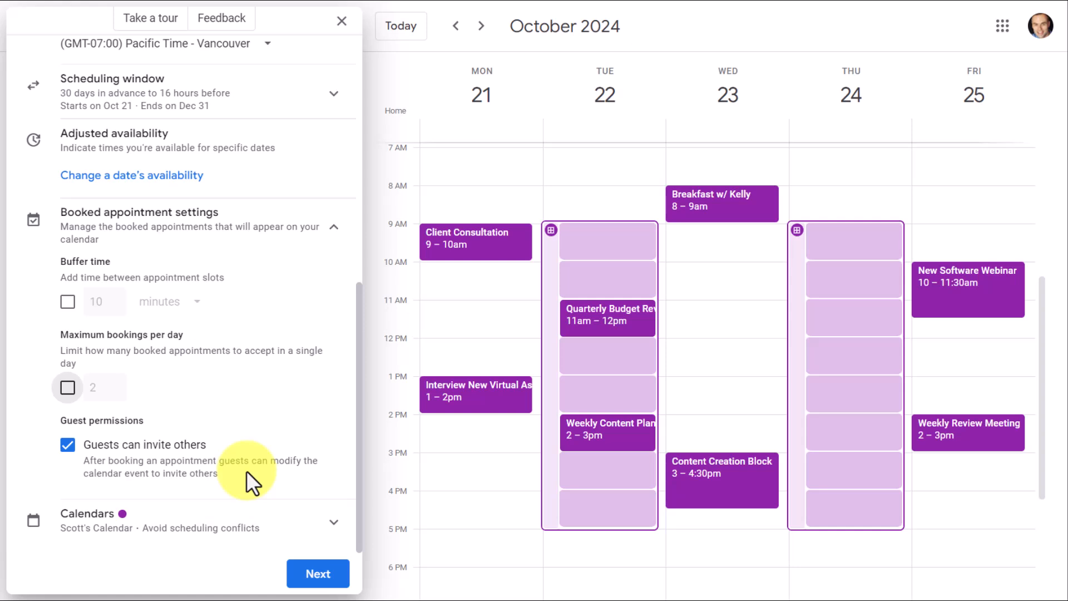
# Turn off the guests' permission to invite others and continue to the booking page details
pyautogui.scroll(8, 246, 470)
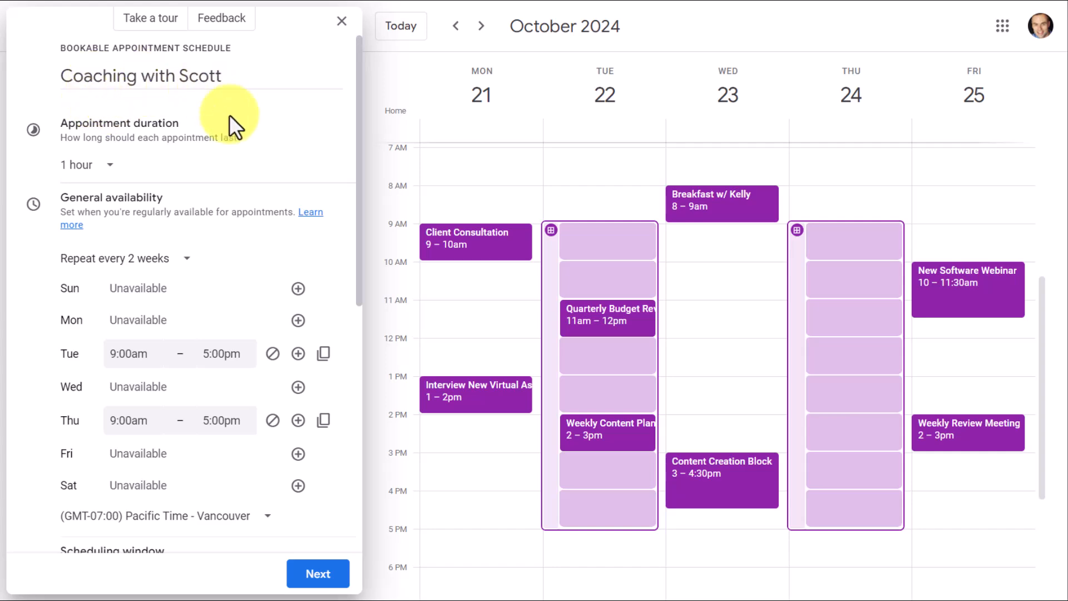
pyautogui.scroll(-8, 229, 117)
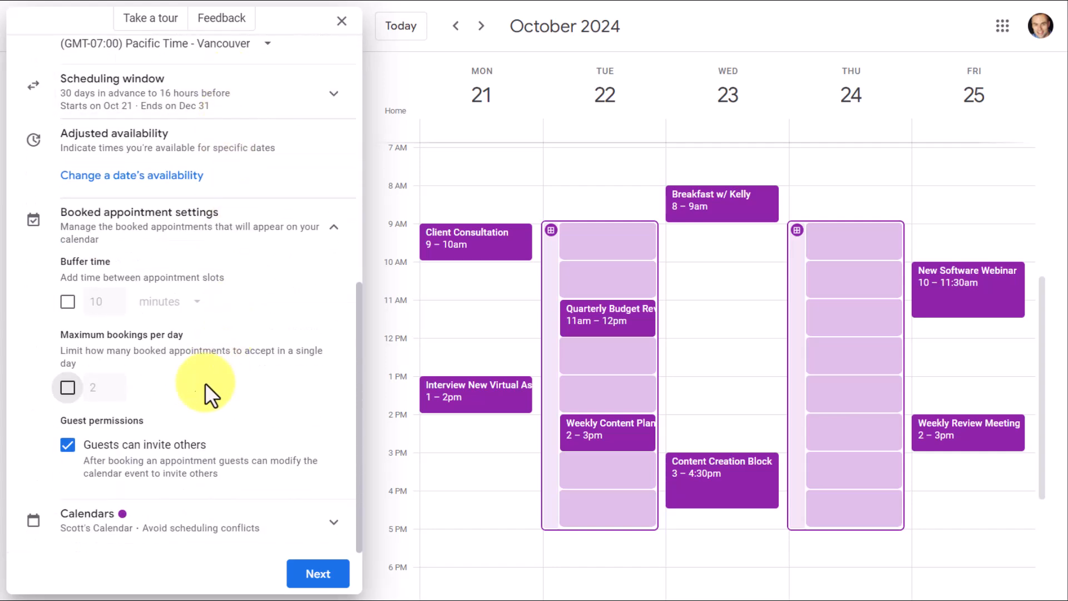
pyautogui.click(68, 445)
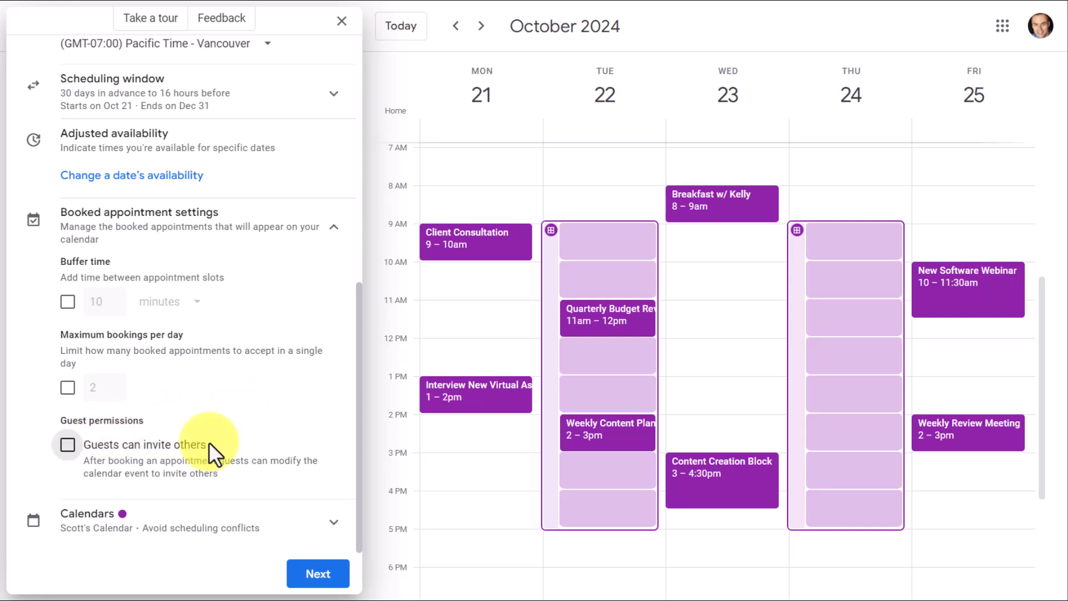
pyautogui.click(321, 580)
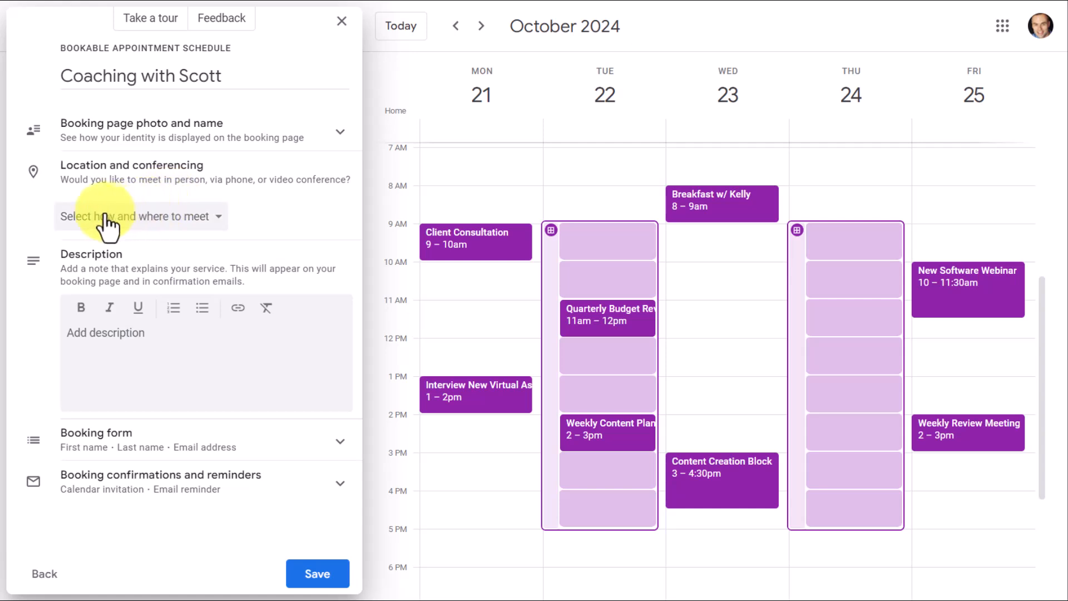
# Set the location and conferencing to Google Meet video conferencing, and change it back to None / to be specified later
pyautogui.click(189, 222)
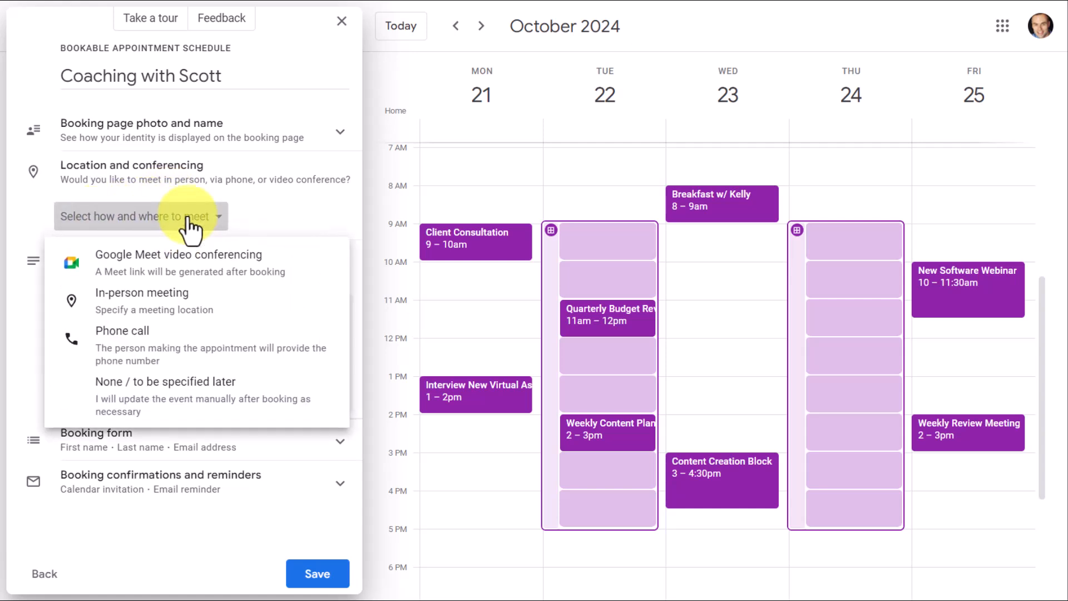
pyautogui.click(146, 263)
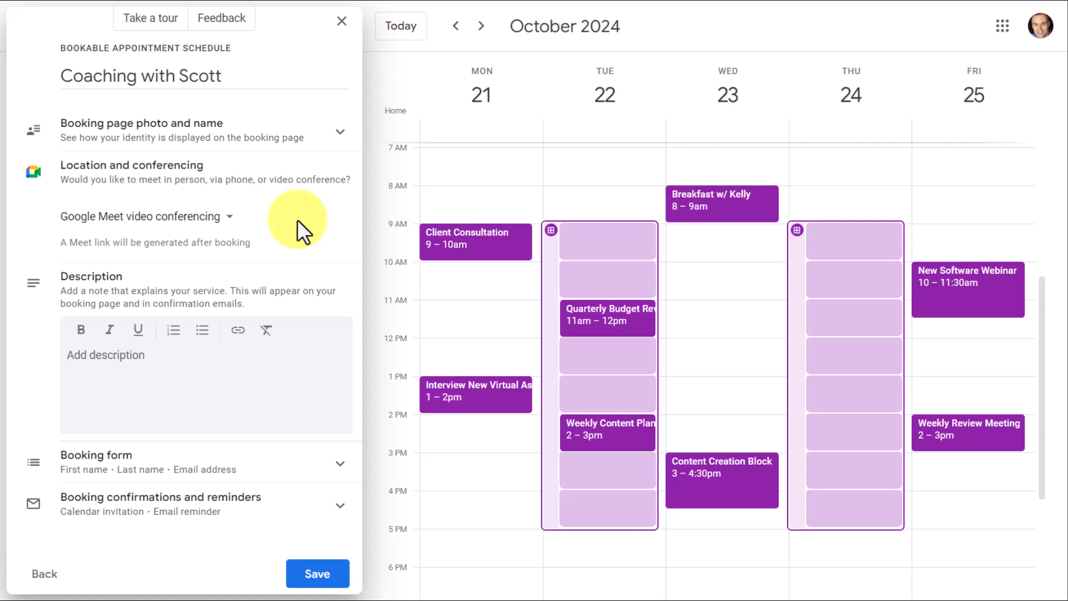
pyautogui.click(178, 222)
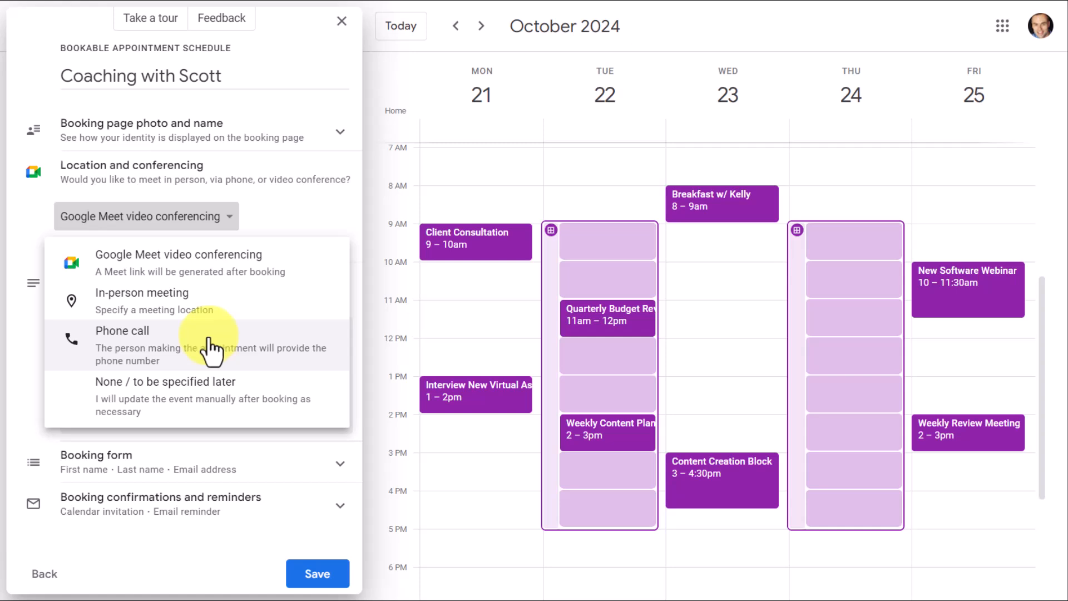
pyautogui.click(178, 396)
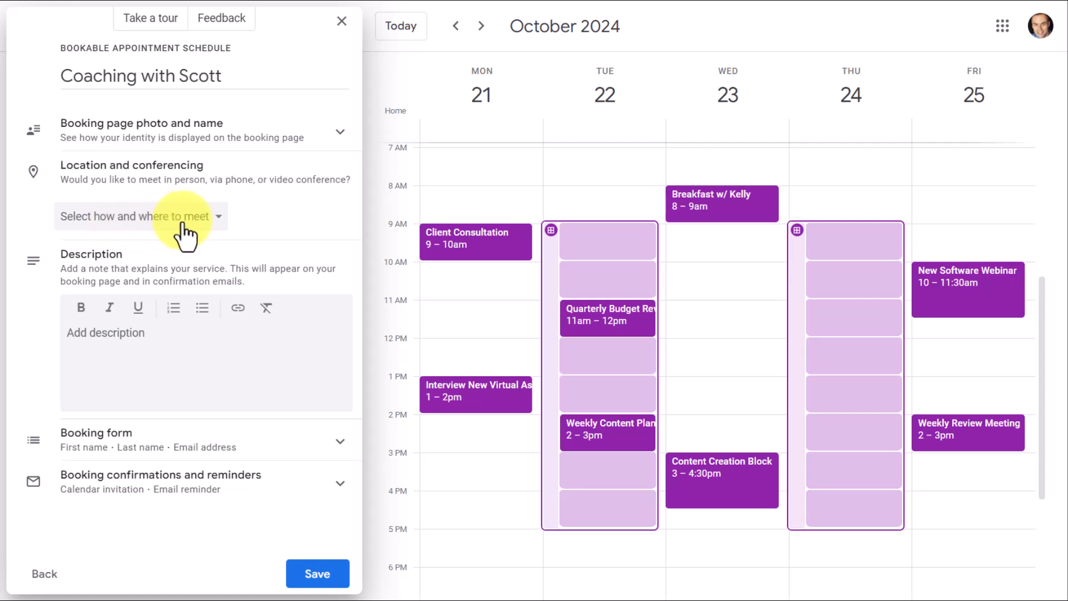
# Enter "Click here to join the Zoom Meeting" as the description of the appointment schedule
pyautogui.click(119, 334)
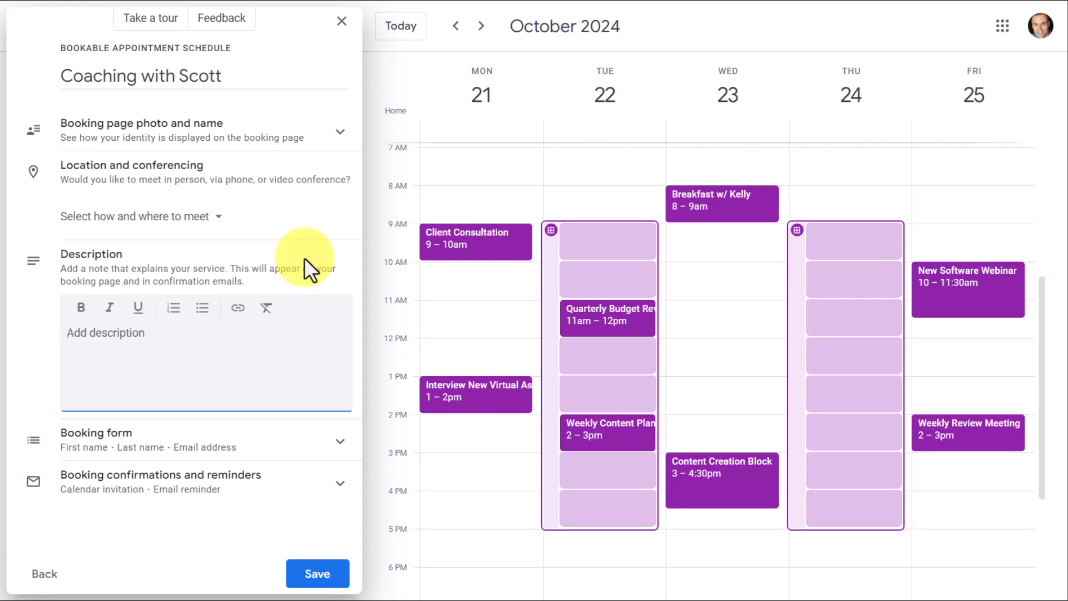
pyautogui.write('Click here to join the')
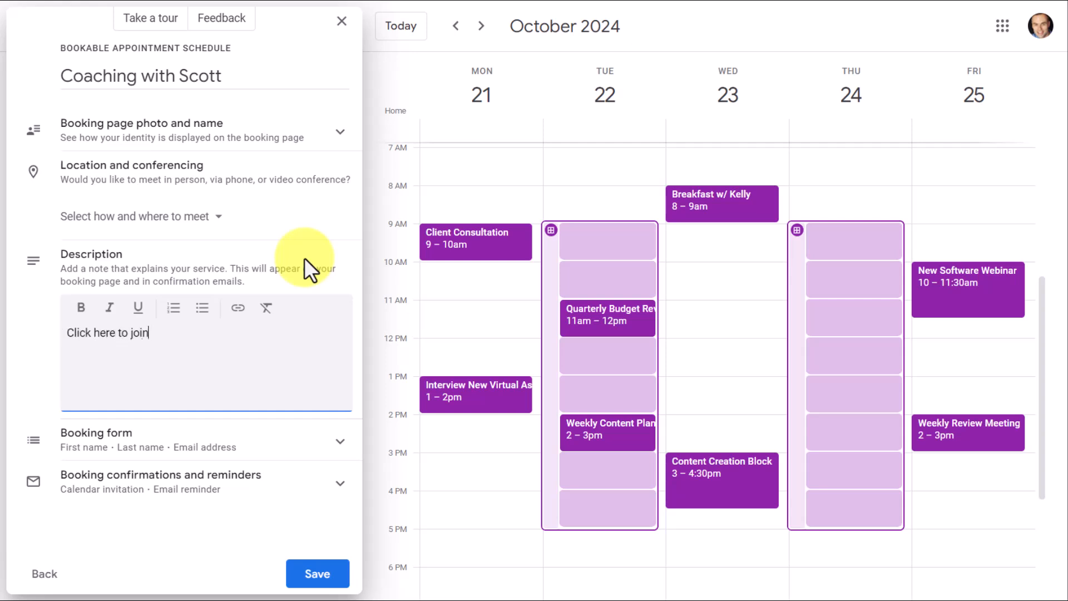
pyautogui.write(' Zoom zmee')
pyautogui.press('BackSpace')
pyautogui.press('BackSpace')
pyautogui.press('BackSpace')
pyautogui.press('BackSpace')
pyautogui.write('Meeting')
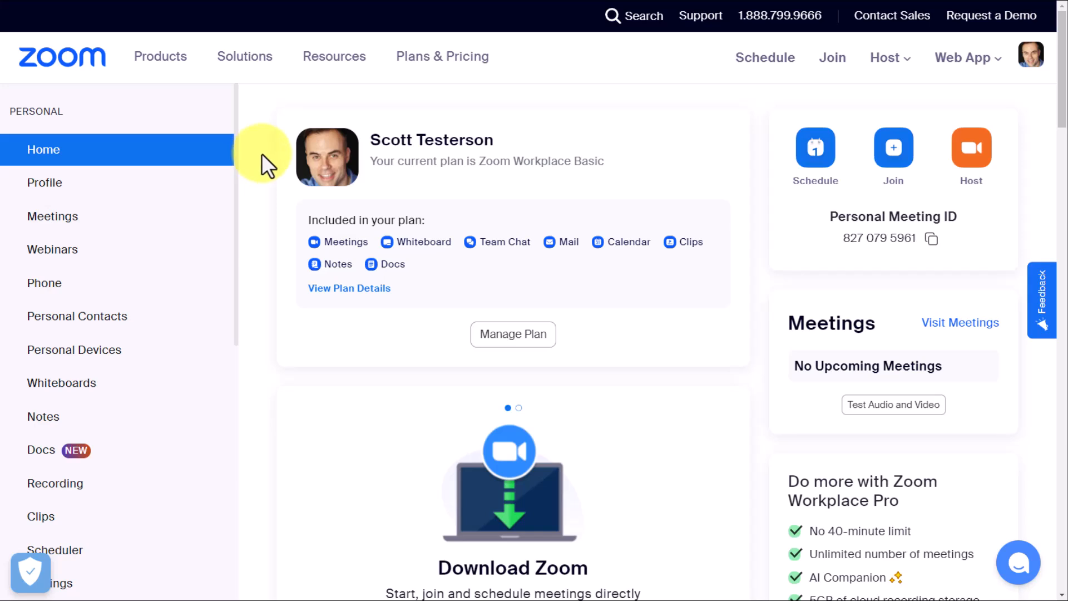
# Switch to the Zoom web portal and copy the invite link of the personal meeting room
pyautogui.click(42, 222)
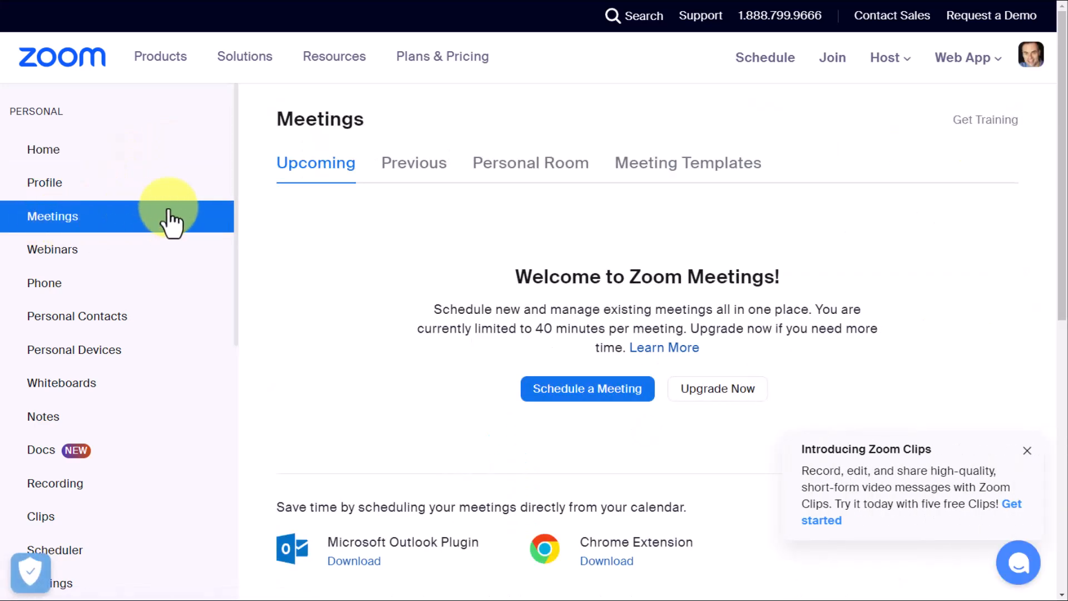
pyautogui.click(530, 167)
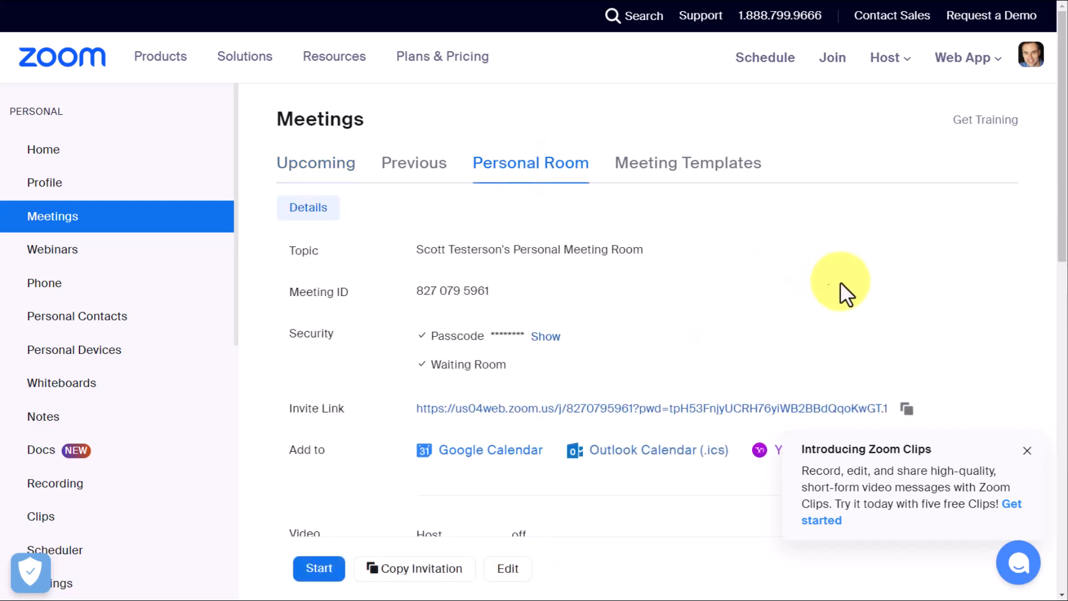
pyautogui.click(1027, 452)
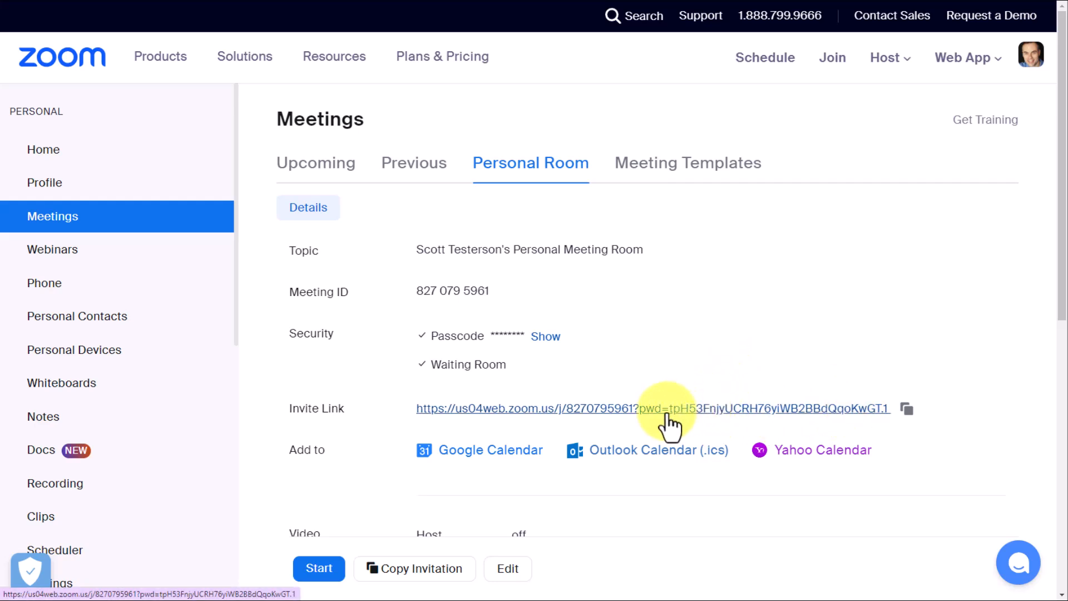
pyautogui.click(907, 412)
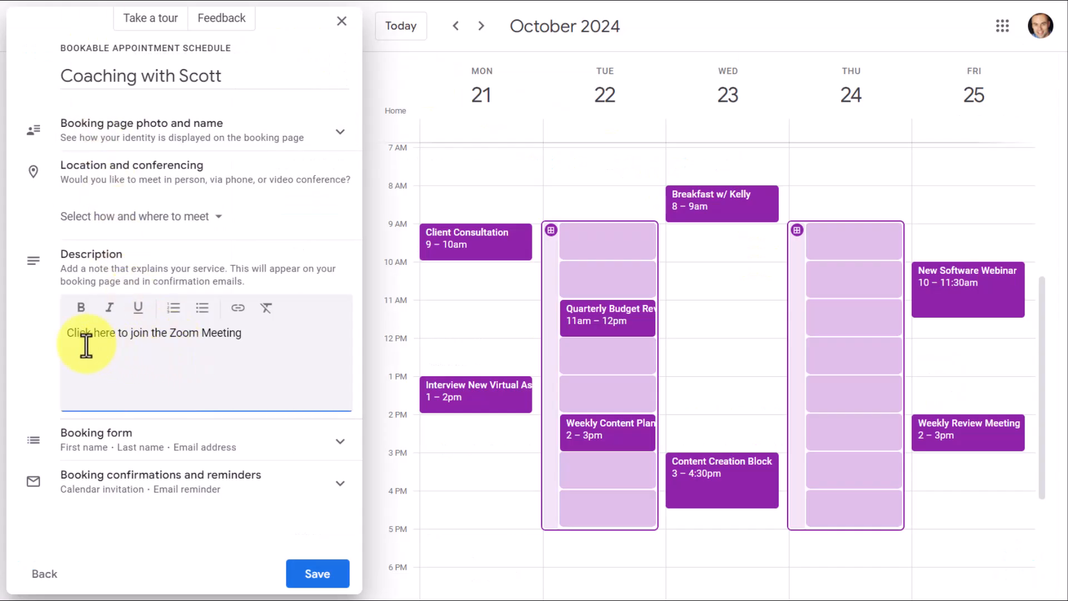
# Link the whole description text to the copied Zoom invite link and add the line "More info" beneath it
pyautogui.moveTo(67, 334); pyautogui.dragTo(250, 338)
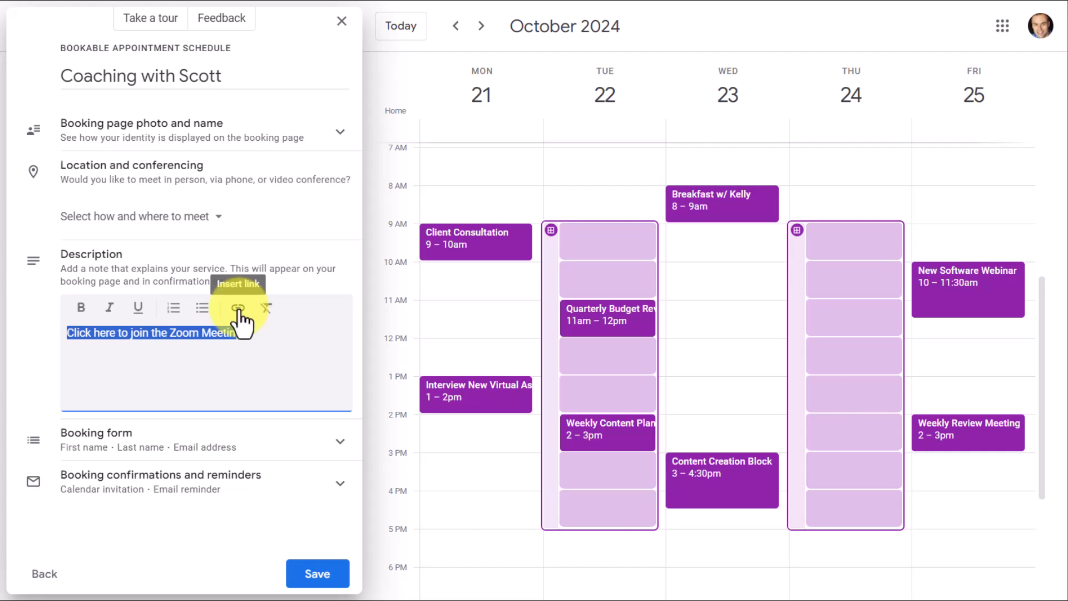
pyautogui.click(238, 309)
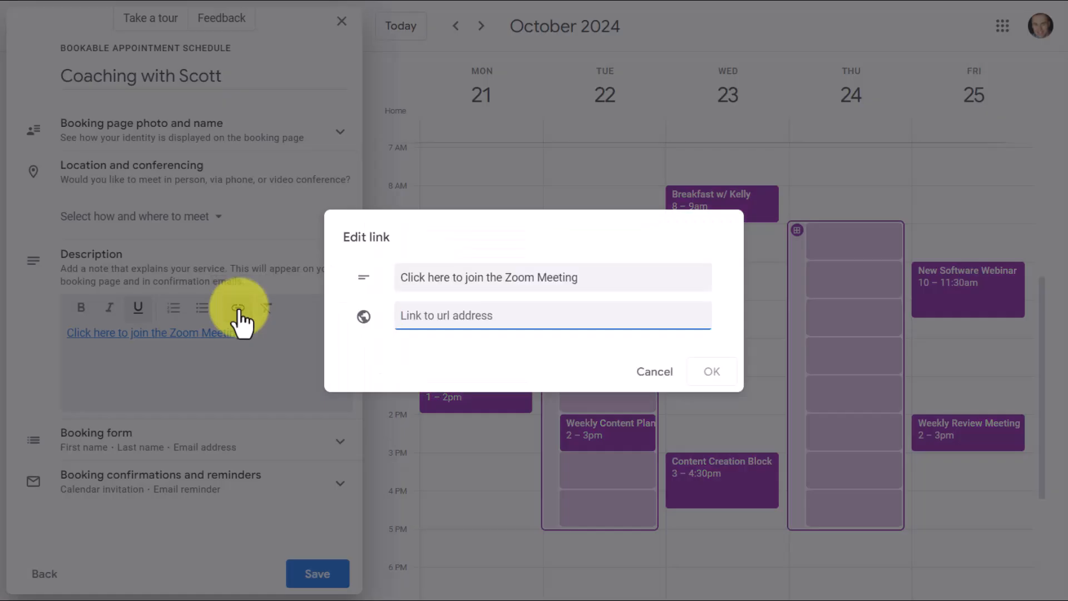
pyautogui.hotkey('ctrl', 'v')
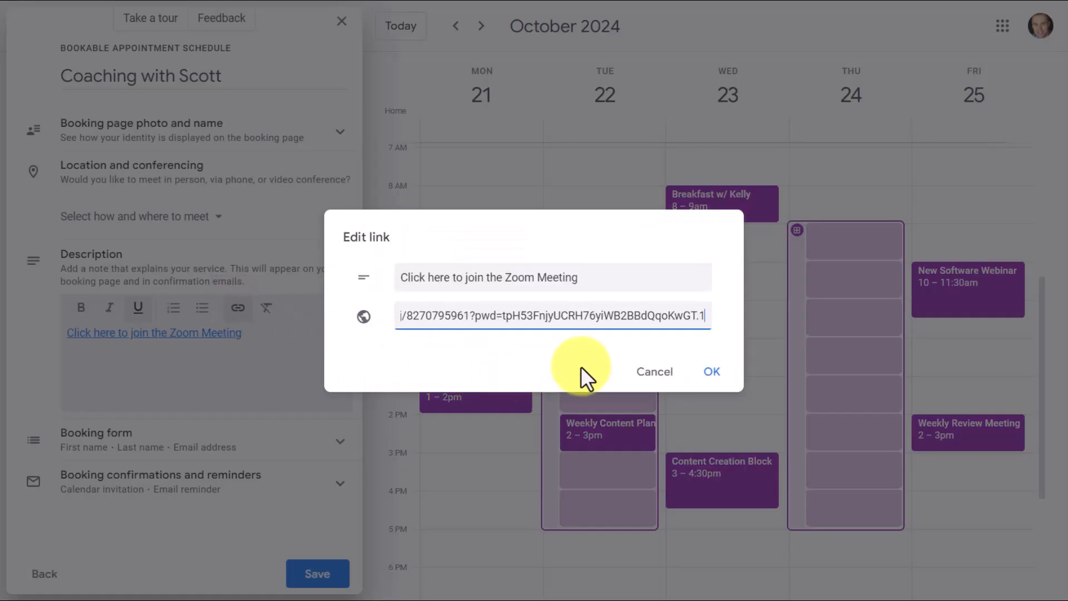
pyautogui.click(711, 373)
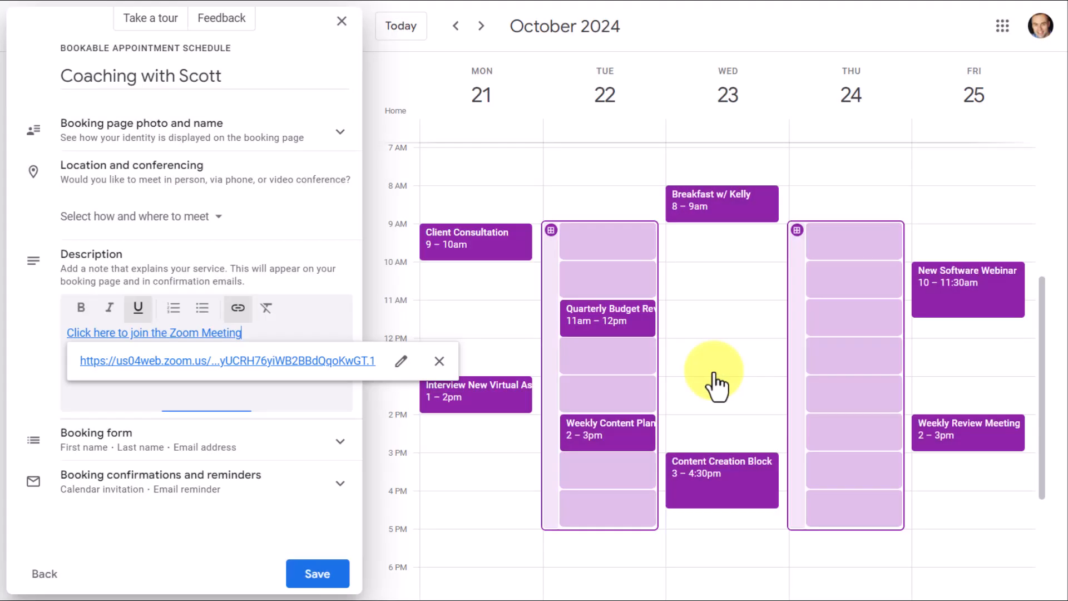
pyautogui.click(242, 393)
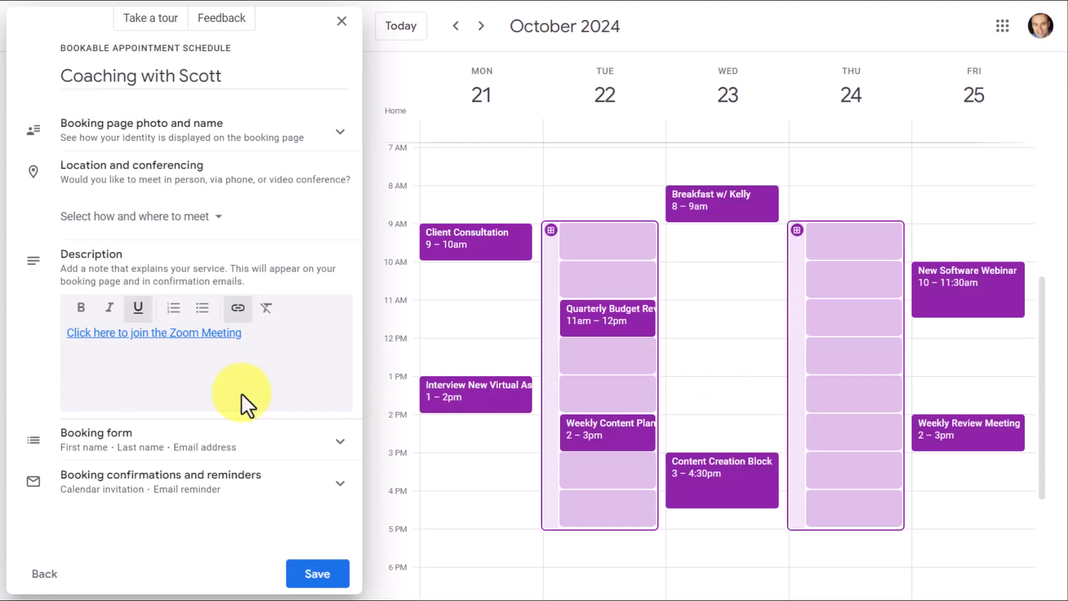
pyautogui.click(173, 334)
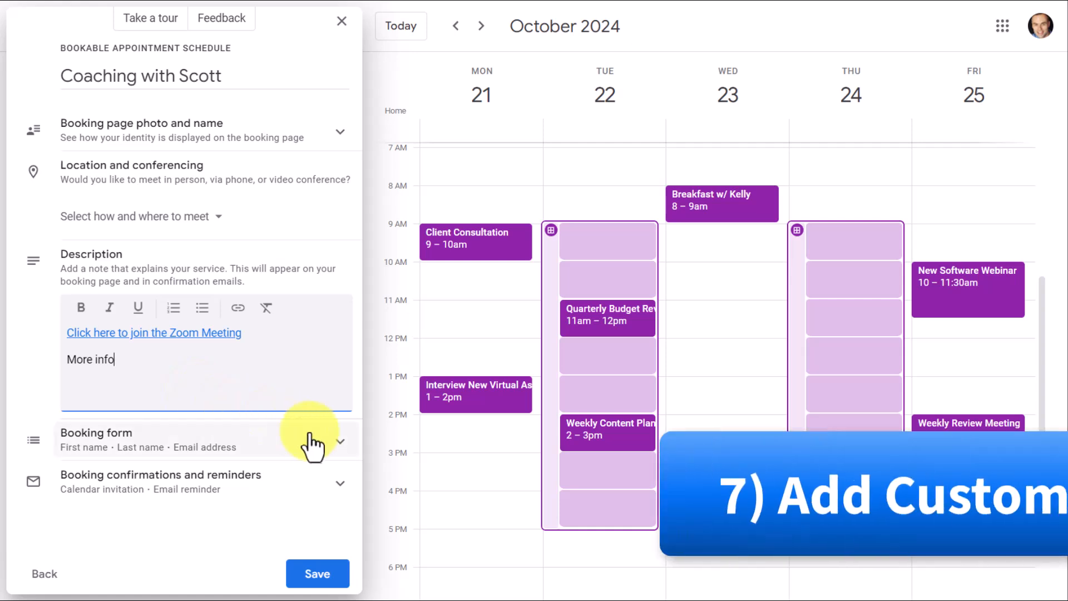
# Add a required custom item to the booking form that asks "What do you want to talk about?"
pyautogui.click(341, 445)
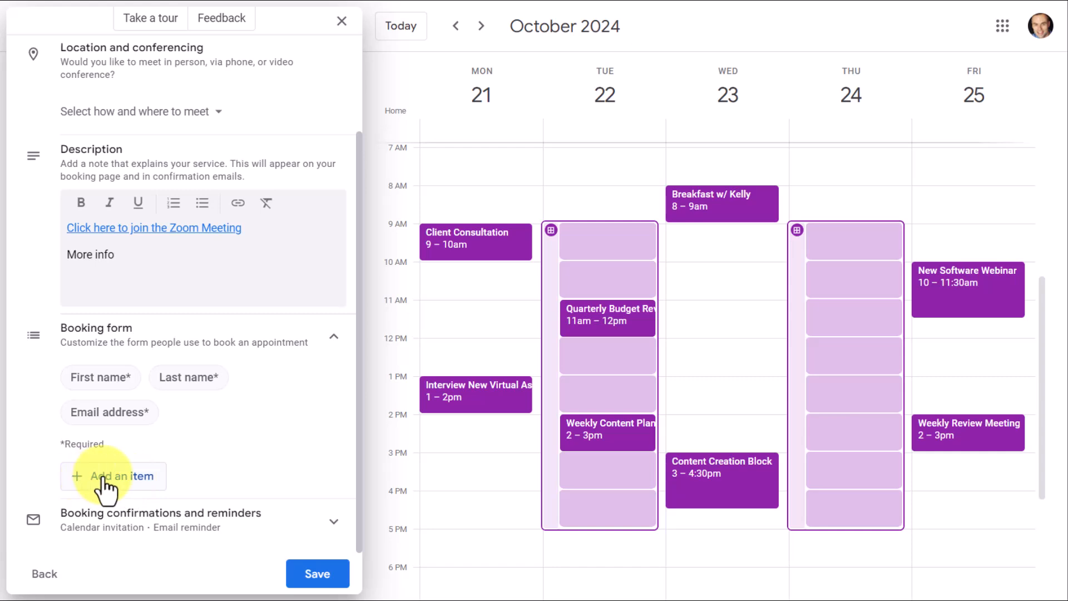
pyautogui.click(128, 480)
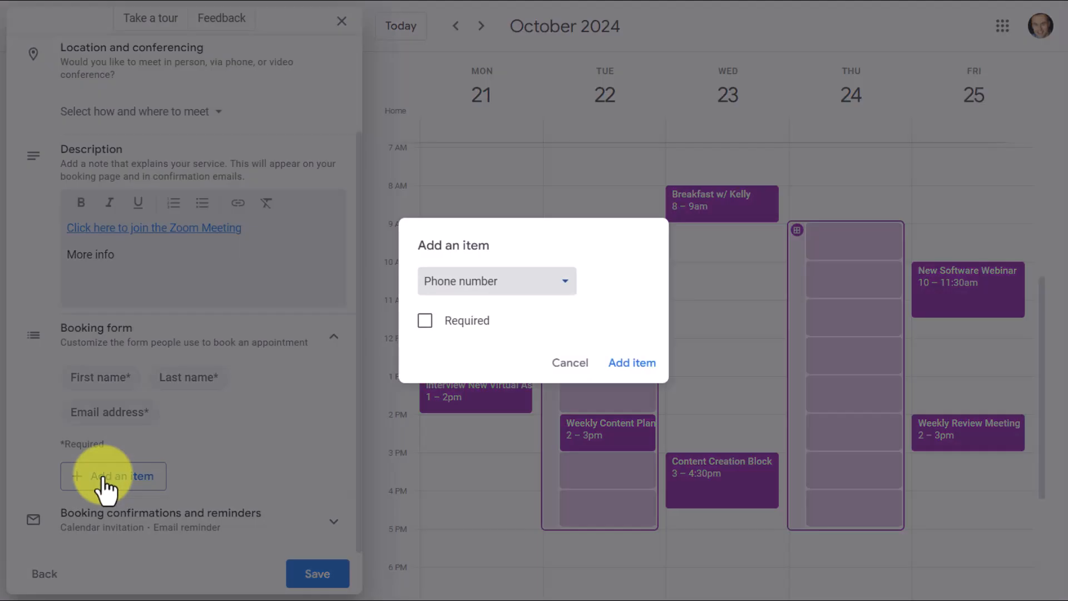
pyautogui.click(539, 290)
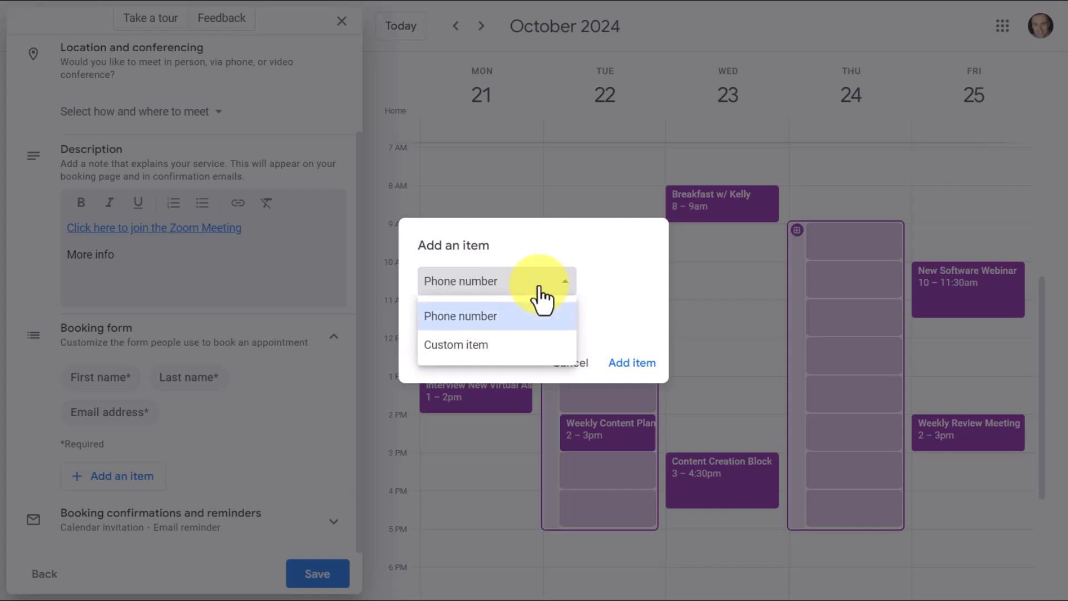
pyautogui.click(465, 346)
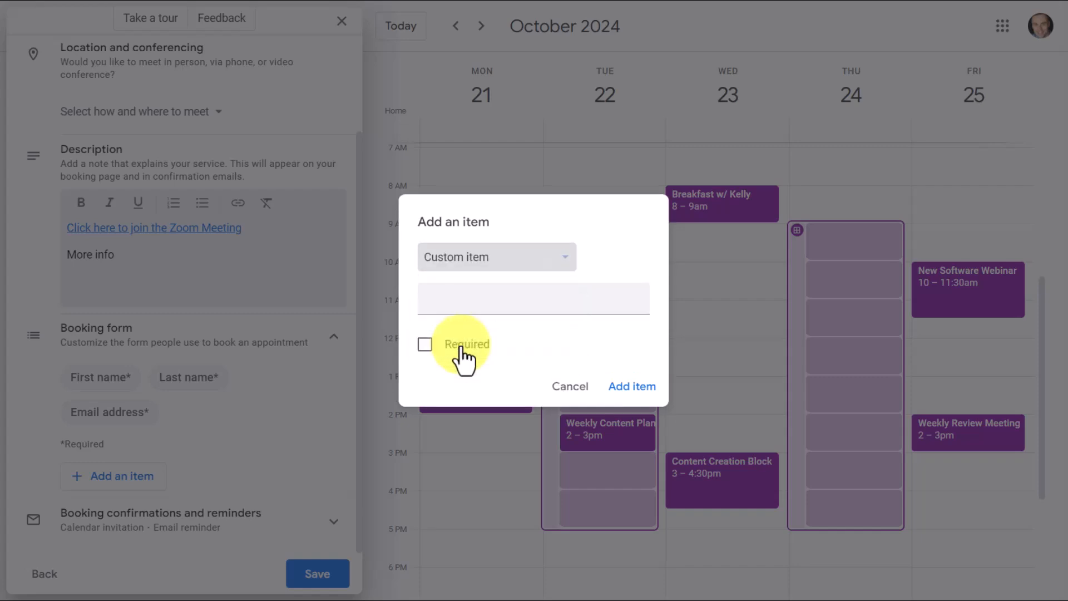
pyautogui.click(467, 299)
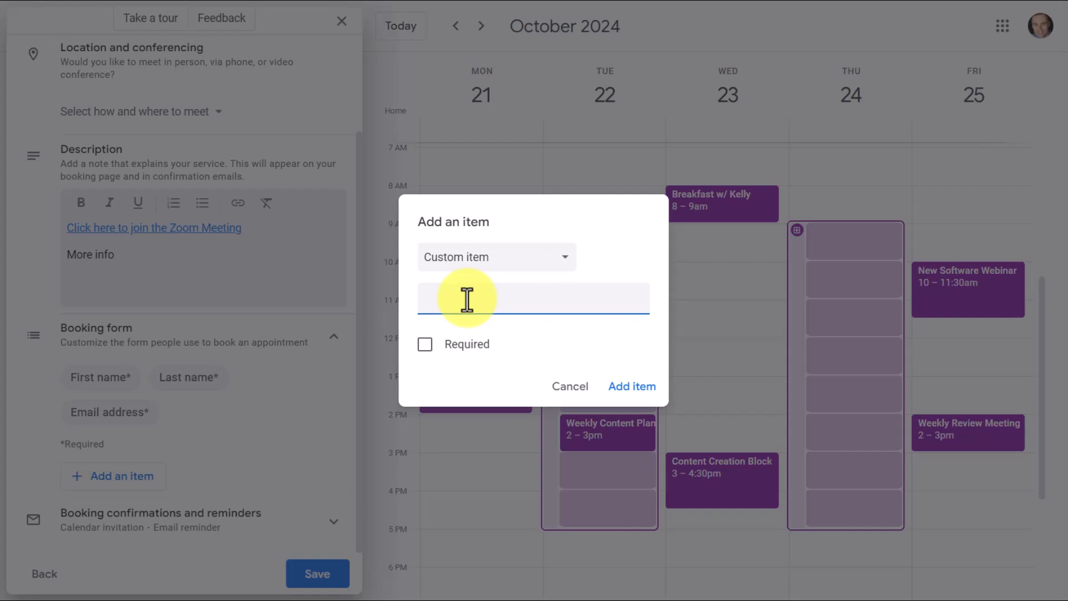
pyautogui.write('What do you want to talk about')
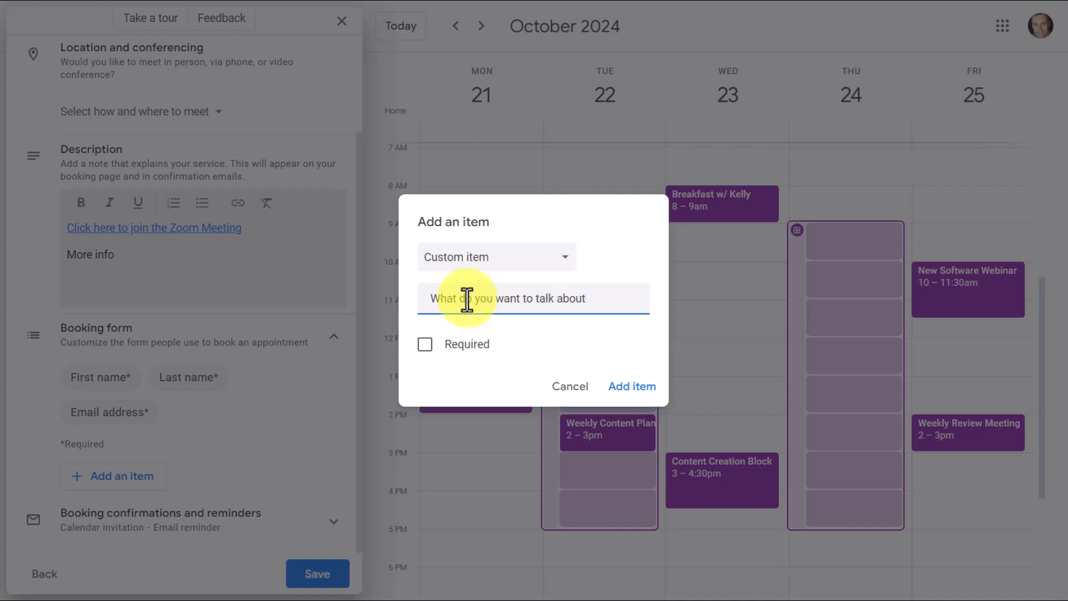
pyautogui.write('?')
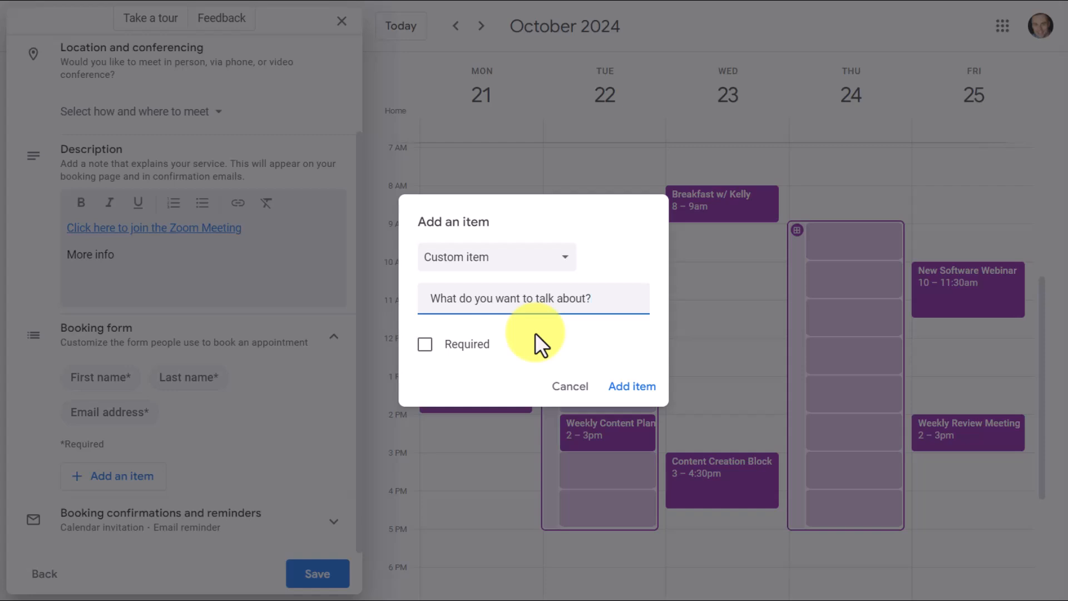
pyautogui.click(425, 346)
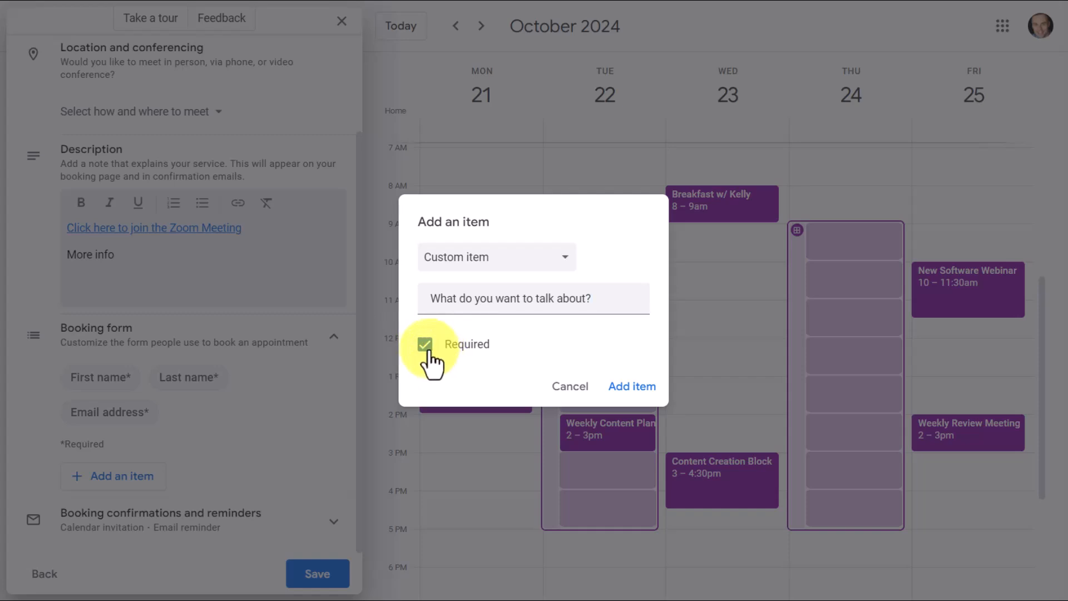
pyautogui.click(634, 389)
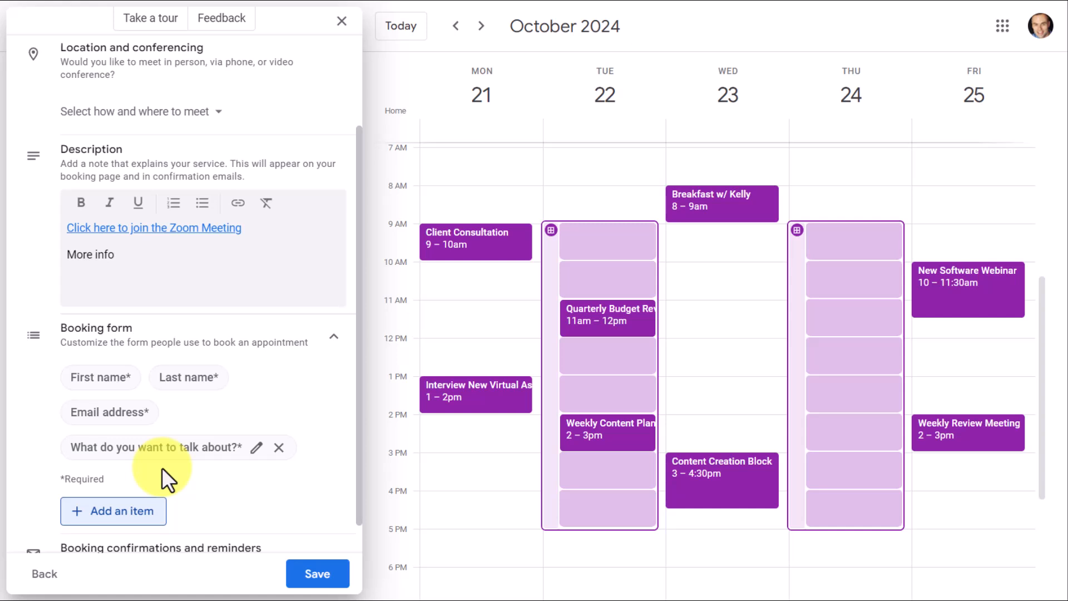
pyautogui.scroll(-1, 162, 467)
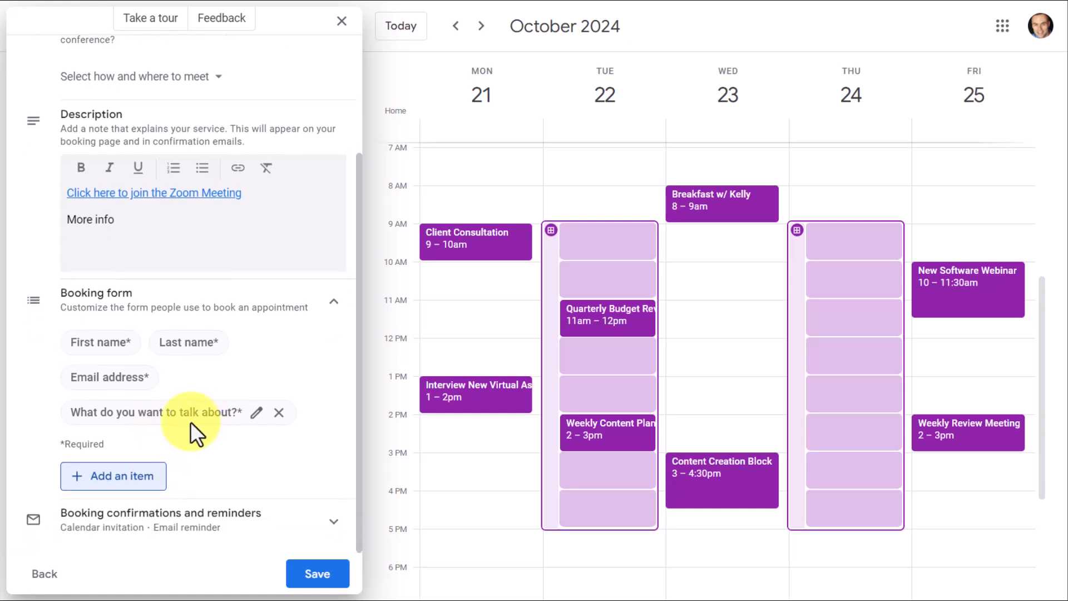
pyautogui.click(118, 478)
pyautogui.click(518, 295)
pyautogui.click(460, 343)
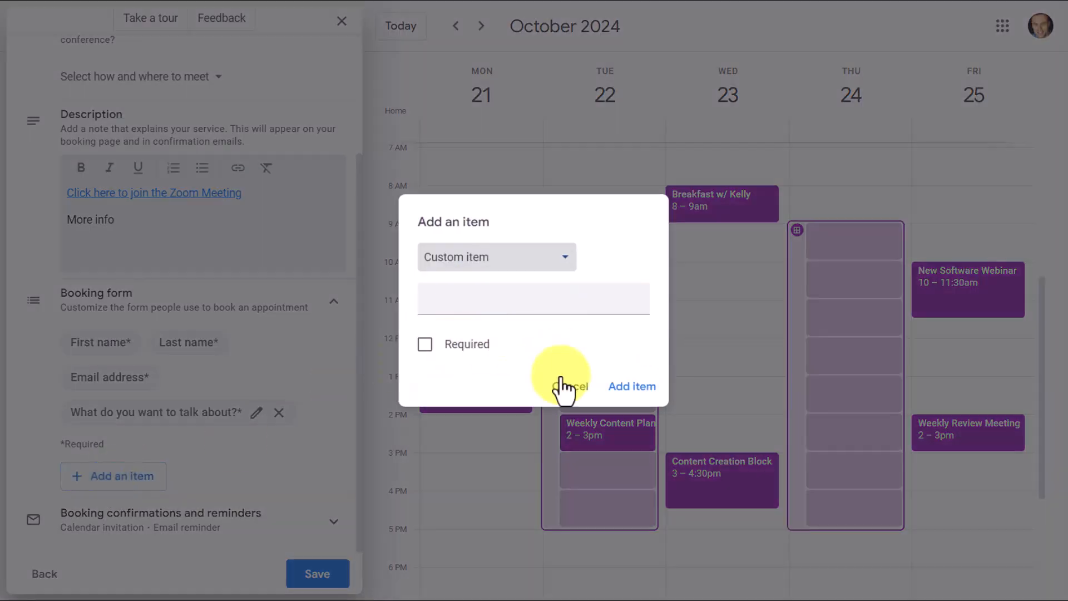
pyautogui.click(568, 389)
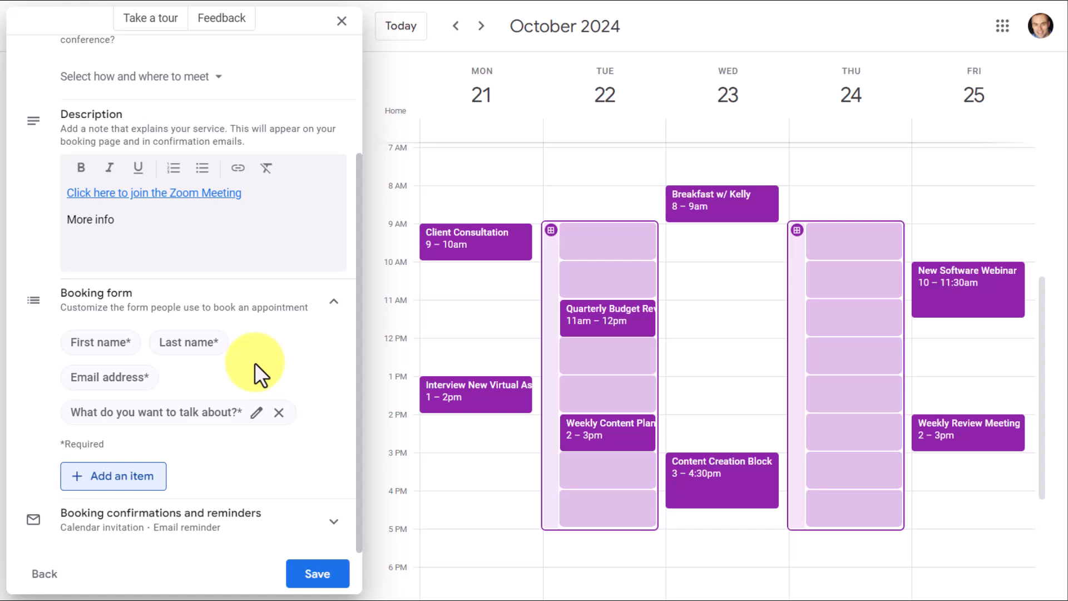
pyautogui.scroll(-3, 485, 393)
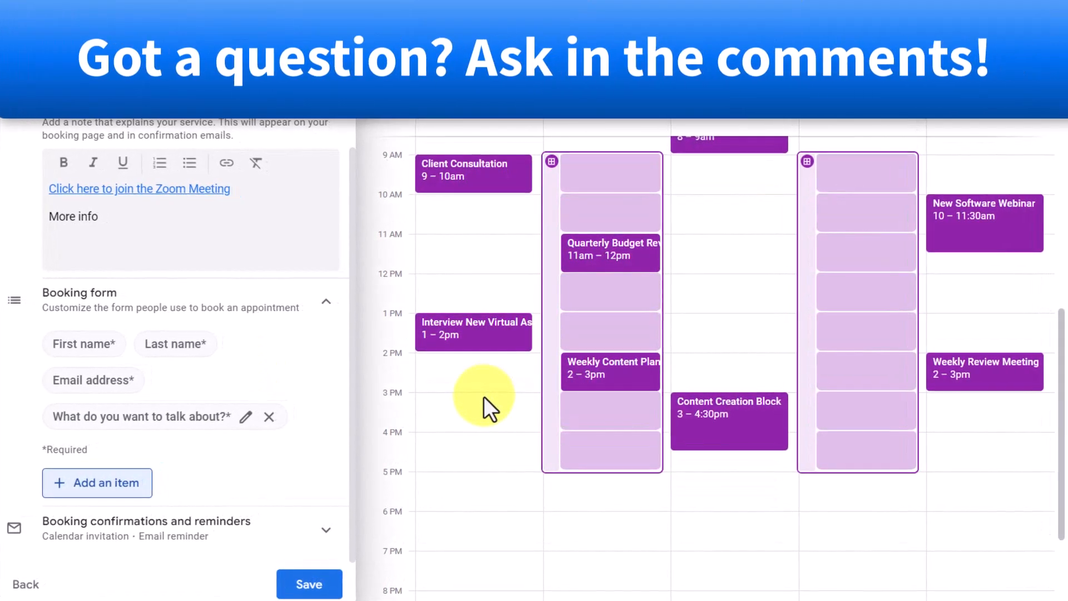
pyautogui.scroll(3, 278, 401)
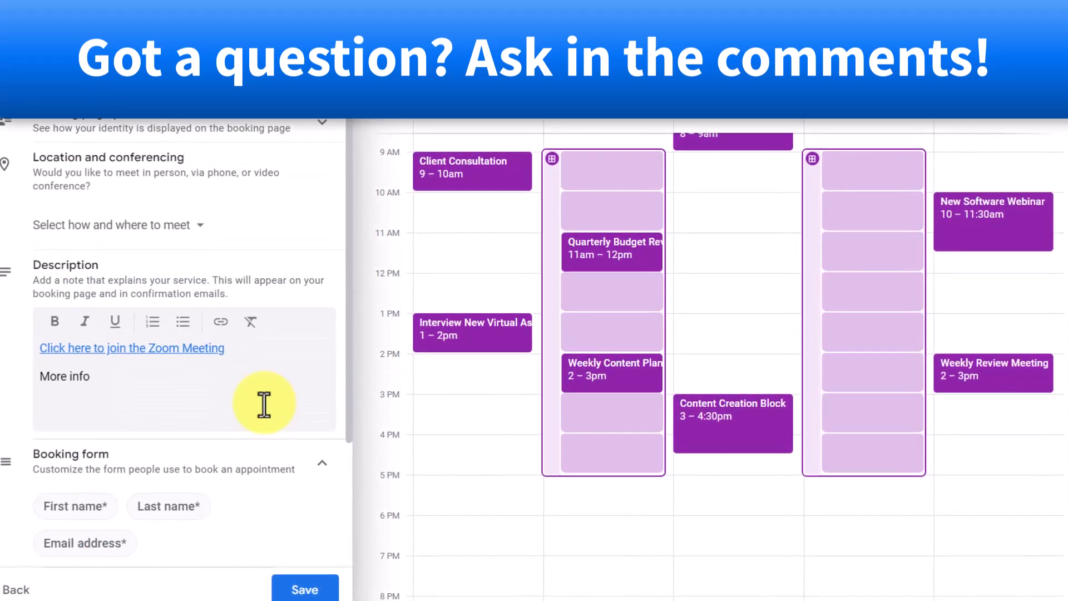